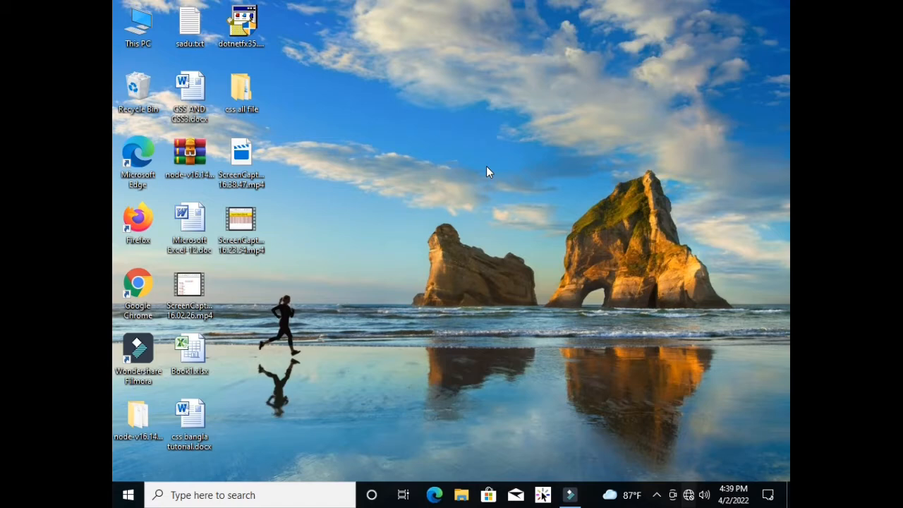
right_click(421, 109)
click(442, 146)
right_click(442, 145)
click(472, 186)
right_click(439, 95)
click(452, 133)
right_click(443, 132)
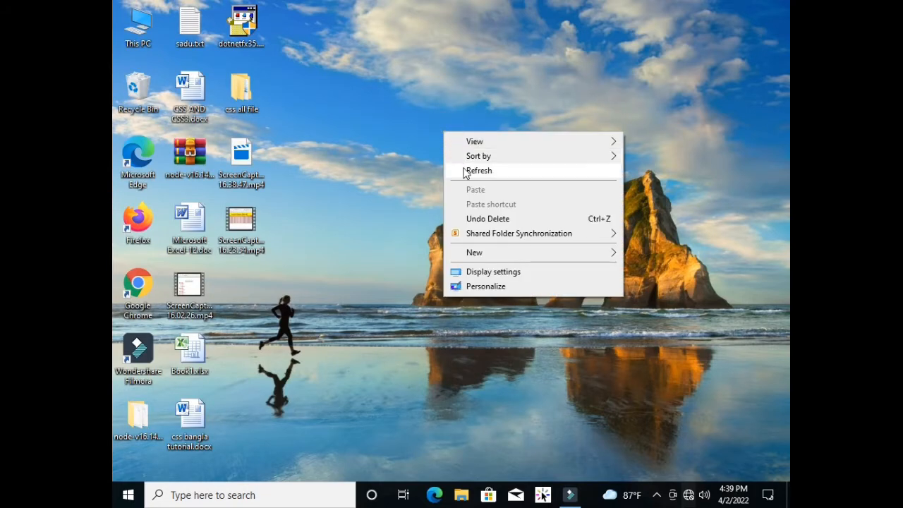
click(465, 174)
right_click(442, 134)
click(459, 176)
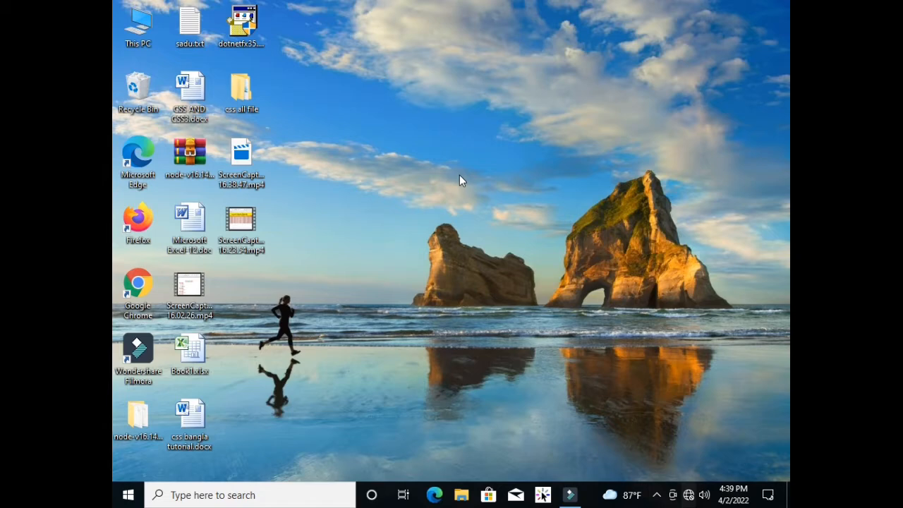
right_click(497, 121)
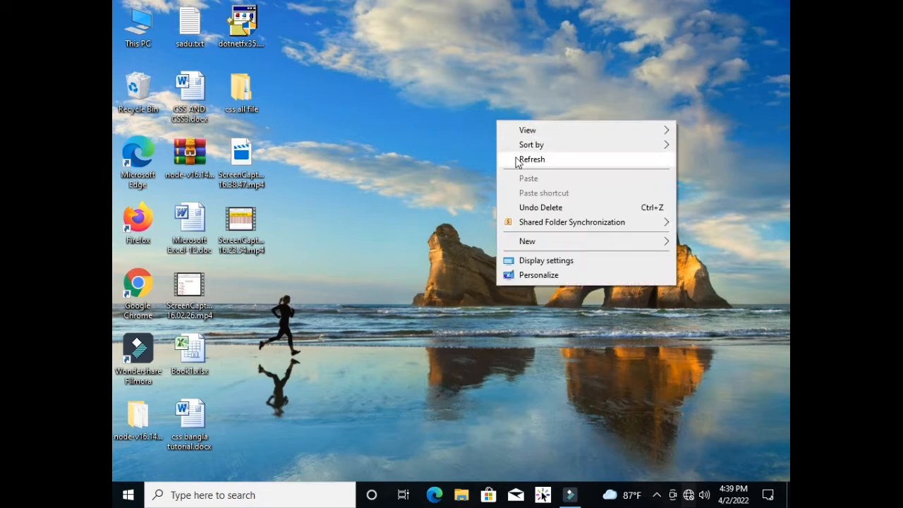
click(522, 160)
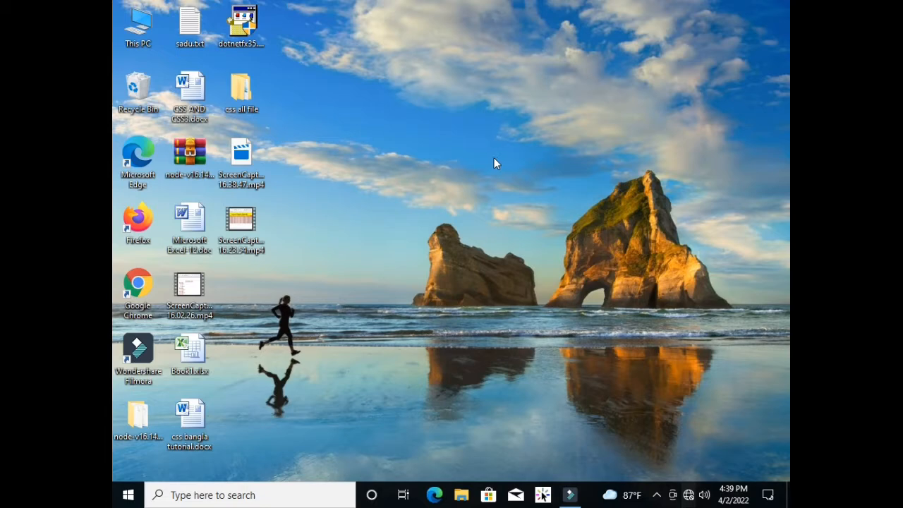
right_click(493, 158)
click(520, 196)
right_click(491, 227)
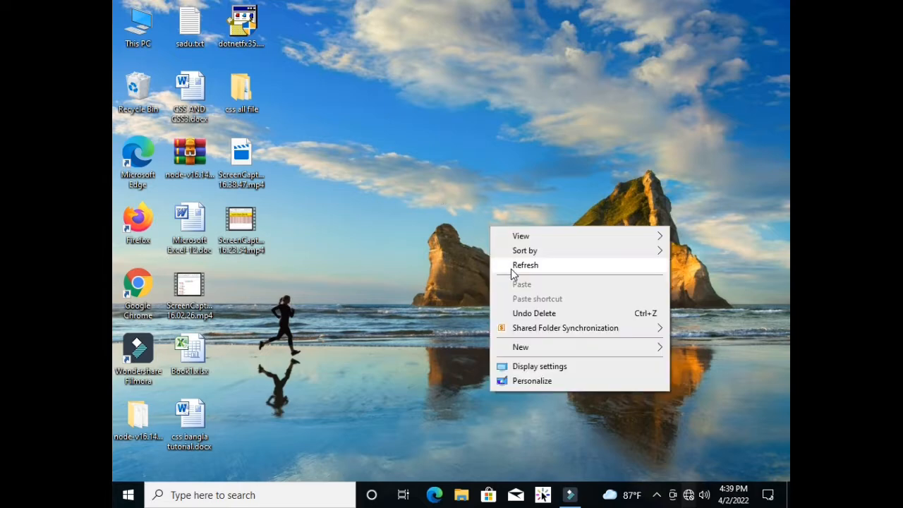
click(512, 269)
right_click(365, 252)
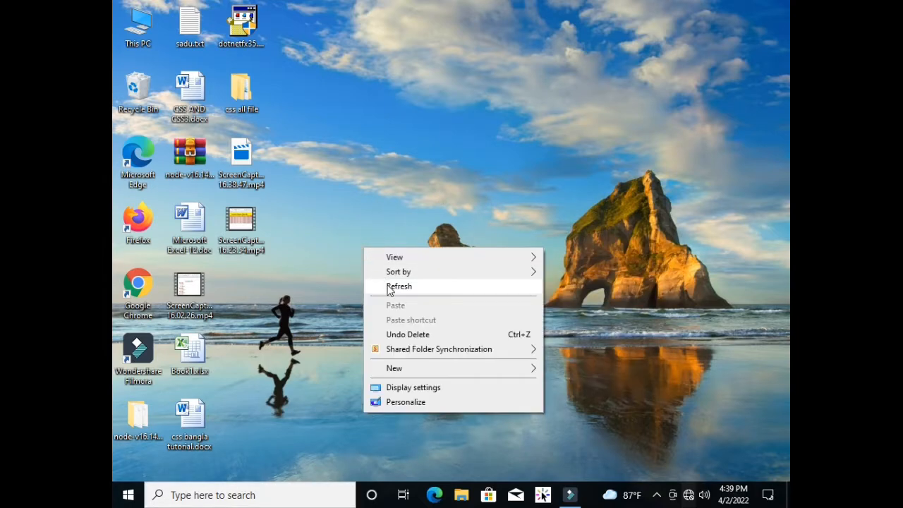
click(388, 285)
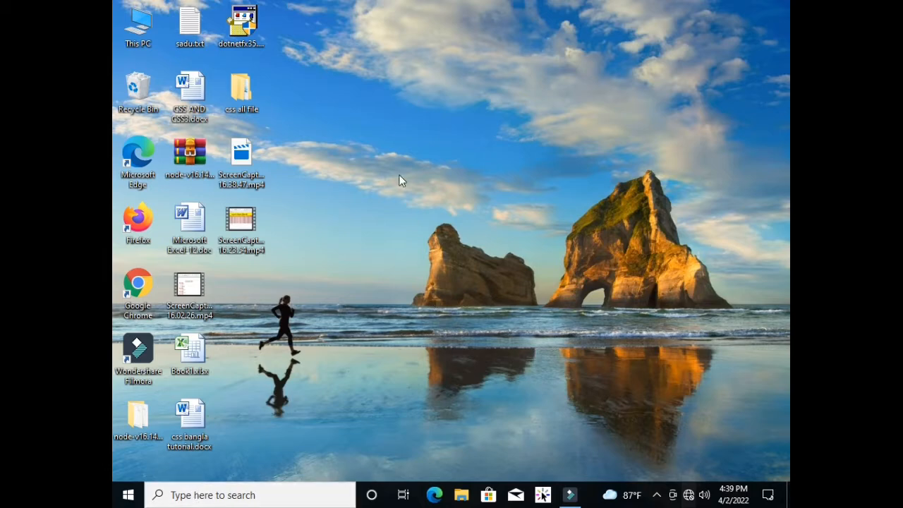
right_click(384, 115)
click(402, 150)
Step: Find Microsoft Word 2010 through the Windows search and open it with a blank document
click(192, 499)
text(ms )
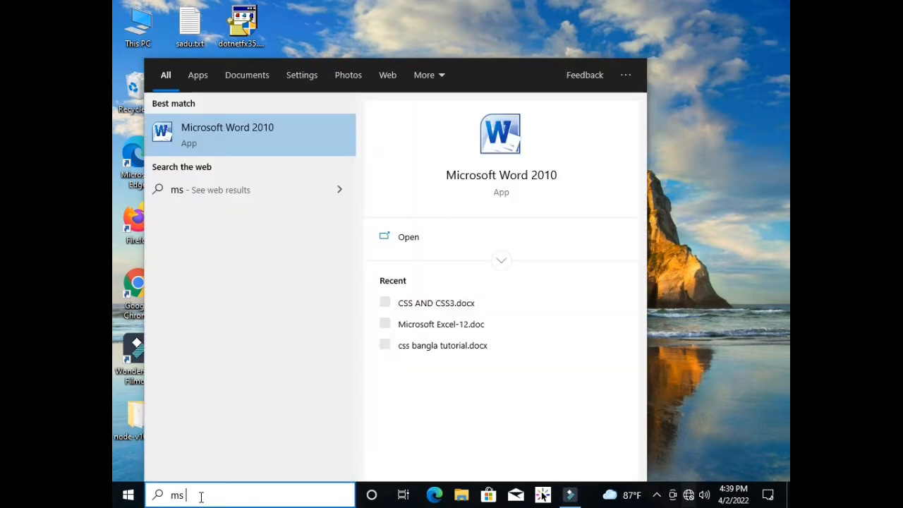
text(word)
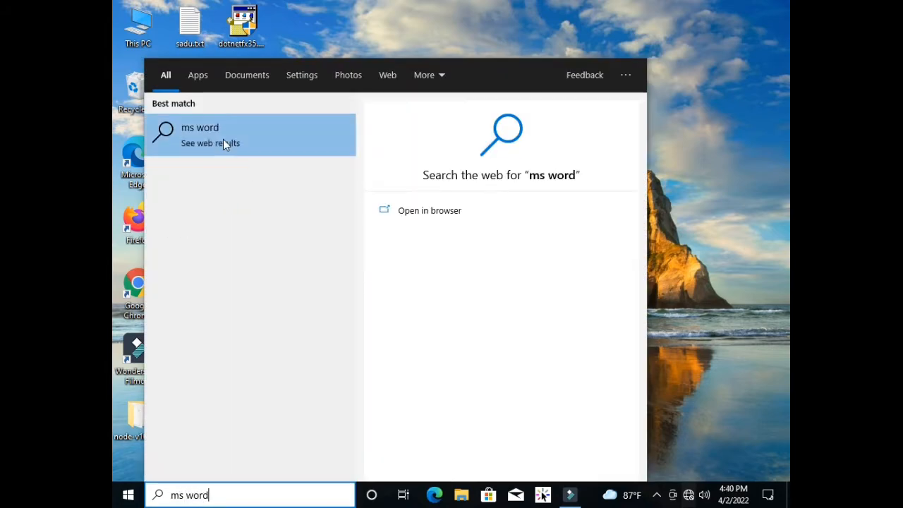
key(BackSpace)
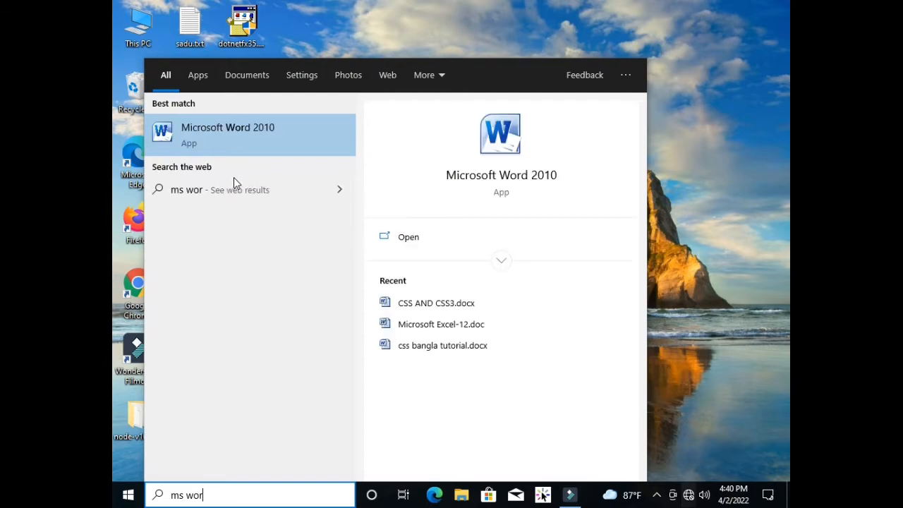
click(228, 136)
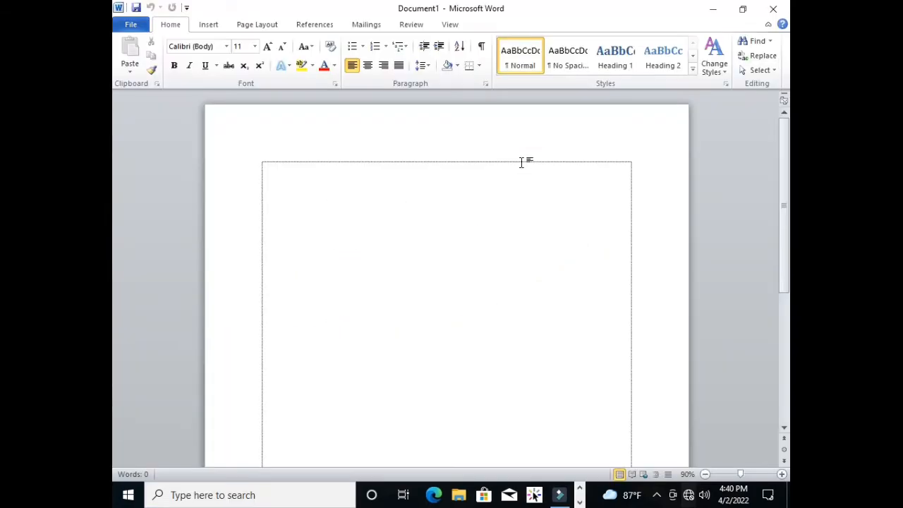
Step: Set the font size to 24 for the blank document's first line
click(399, 192)
click(255, 46)
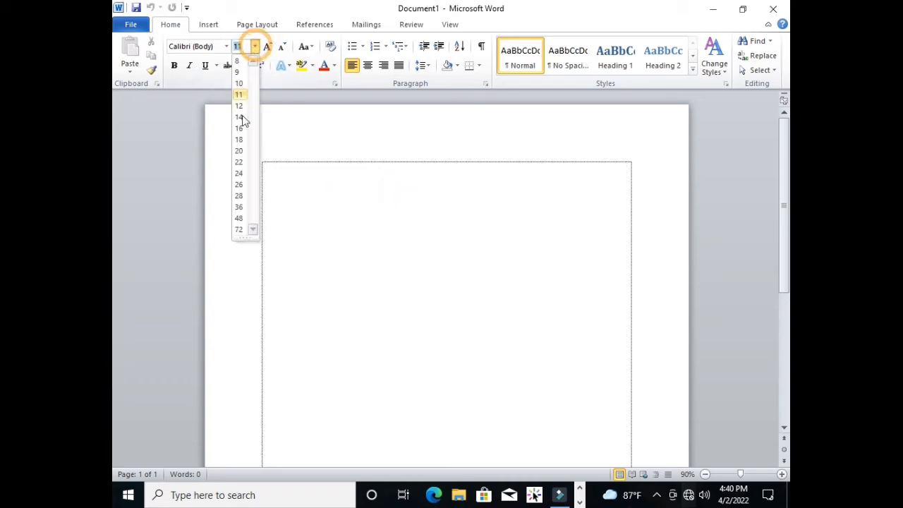
click(239, 140)
click(278, 182)
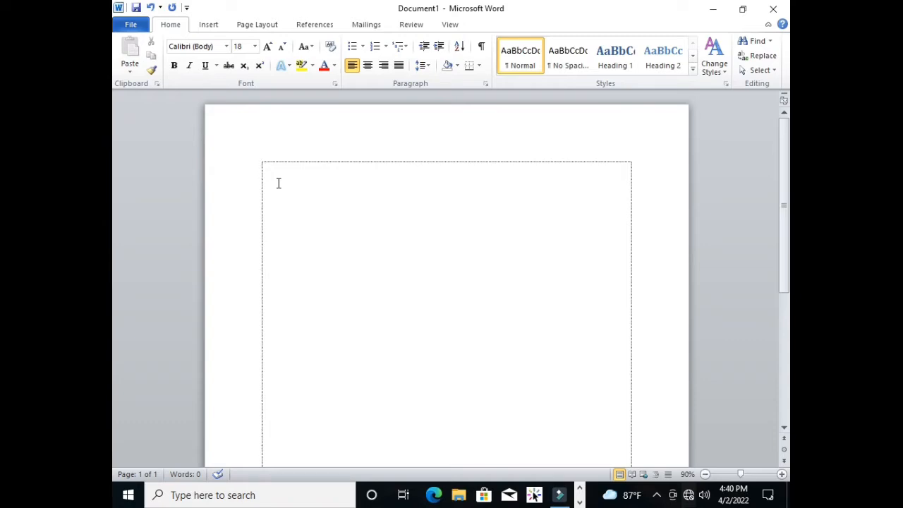
click(255, 46)
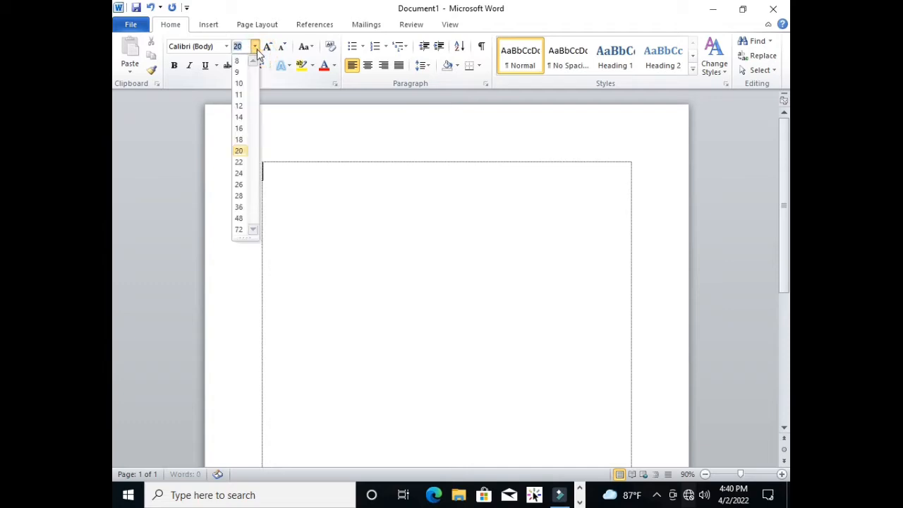
click(238, 174)
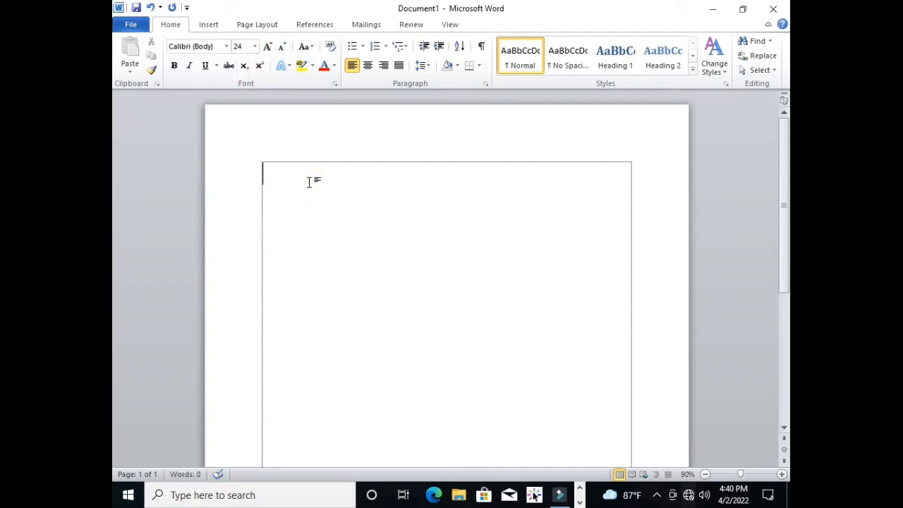
Step: Examine the commands offered under Insert, Page Layout, References, Mailings and Review, and return to the Home commands
click(213, 28)
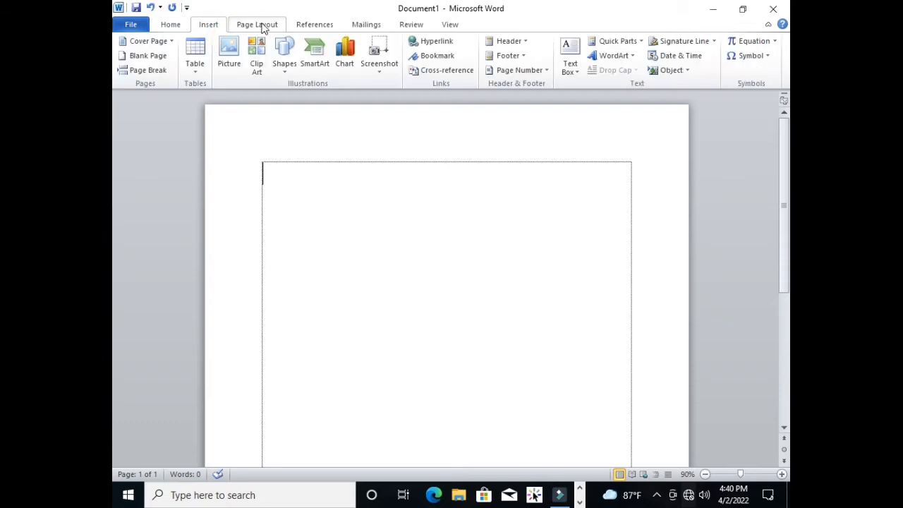
click(256, 26)
click(169, 28)
click(206, 25)
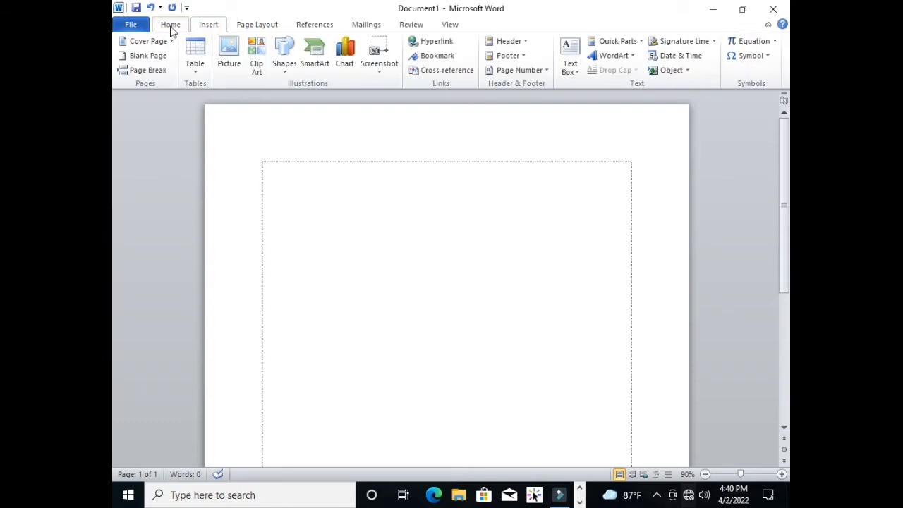
click(171, 29)
click(216, 27)
click(276, 27)
click(314, 26)
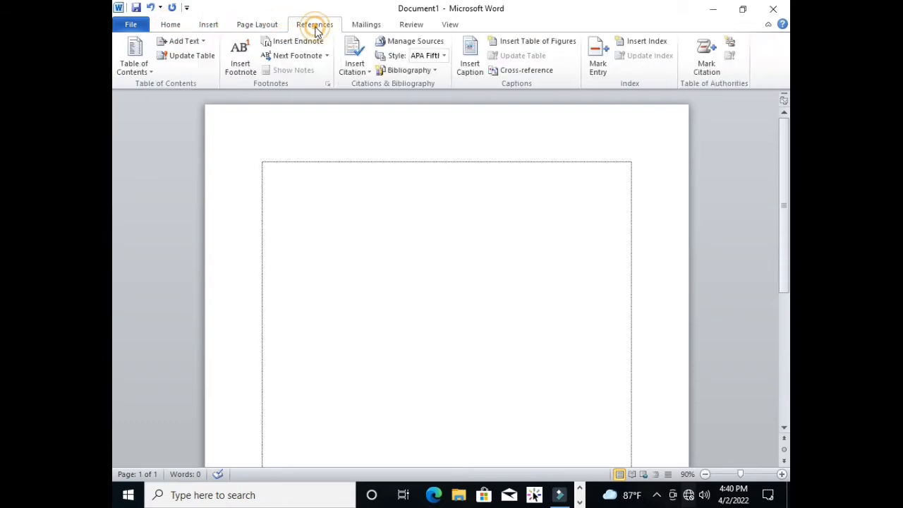
click(368, 27)
click(402, 26)
click(417, 24)
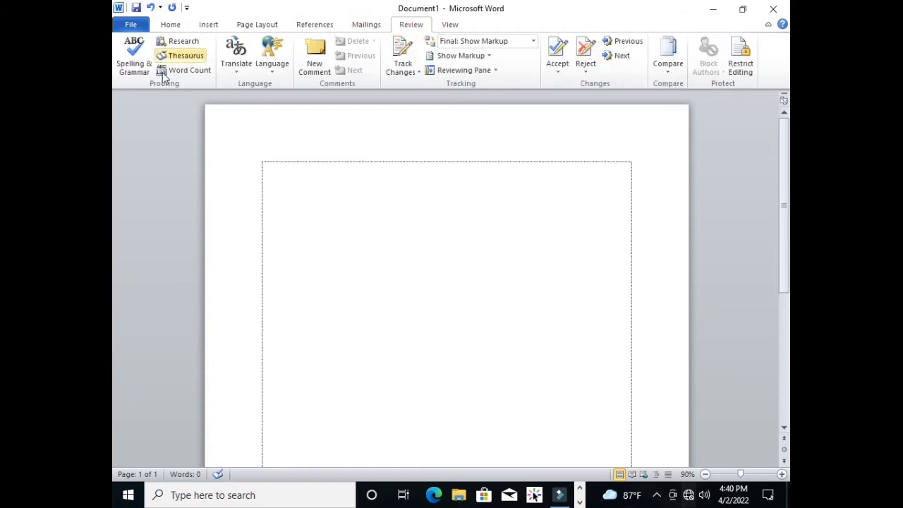
click(189, 27)
click(203, 27)
click(168, 27)
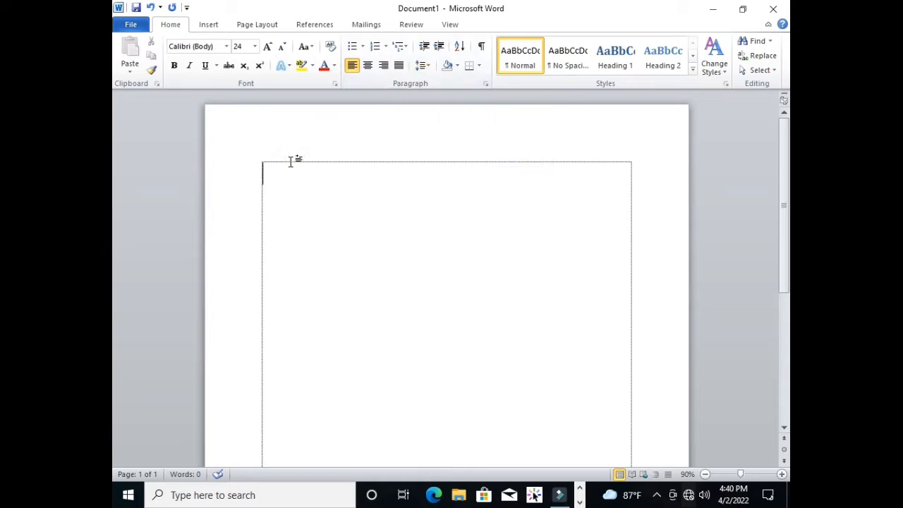
click(355, 181)
click(285, 191)
Step: Review the Insert, Page Layout, References and Home commands again, and look at the Quick Access Toolbar customization options
click(209, 27)
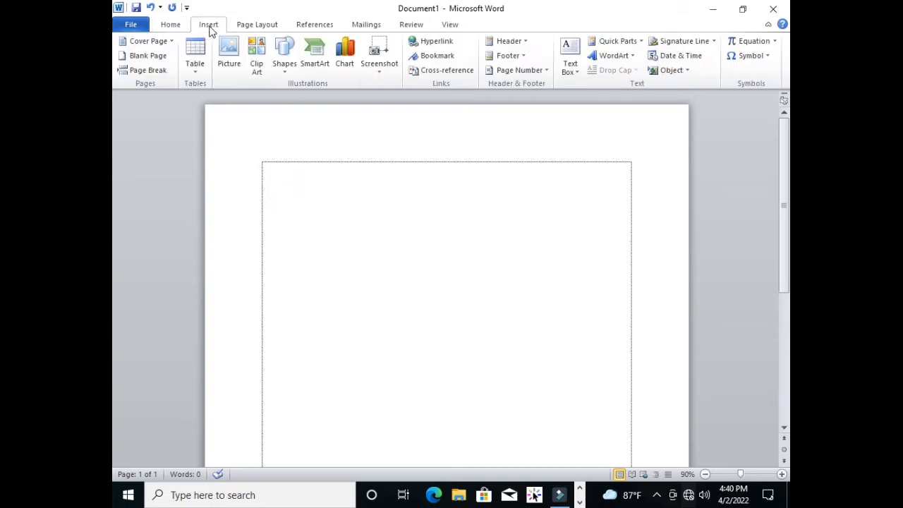
click(256, 24)
click(315, 24)
click(257, 24)
click(209, 25)
click(172, 24)
click(211, 25)
click(187, 8)
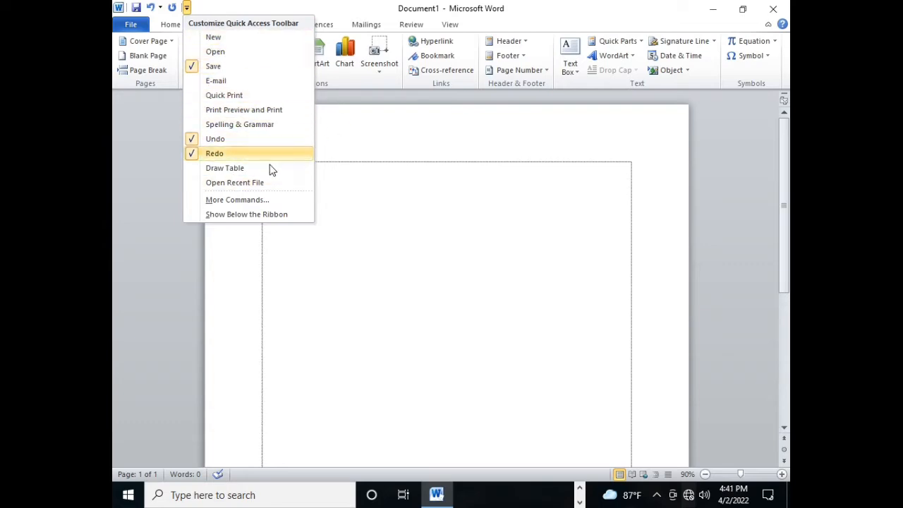
click(359, 189)
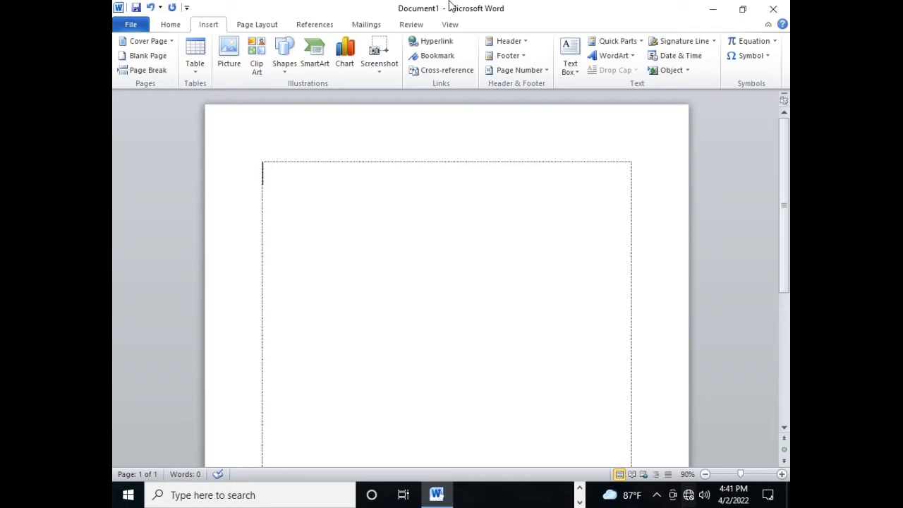
Step: Minimize the document window and bring it back, reduce it to a smaller floating window, and maximize it again
click(713, 14)
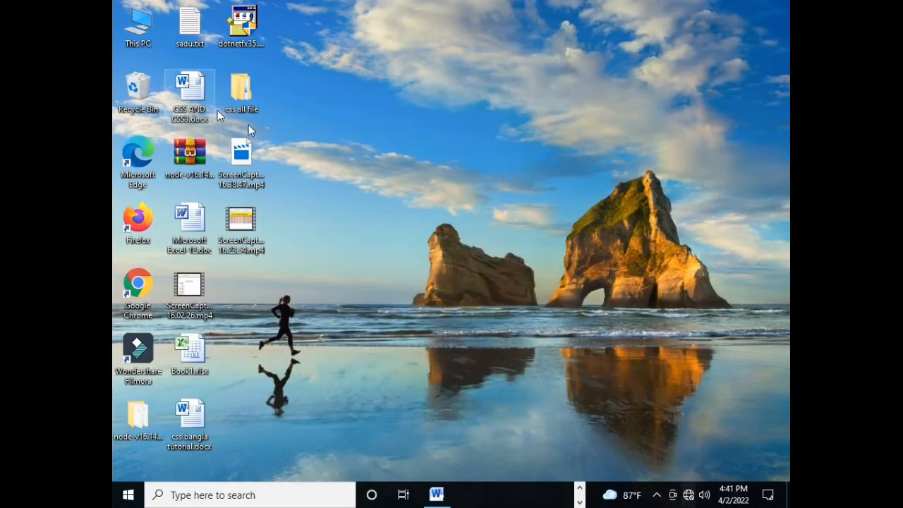
click(437, 496)
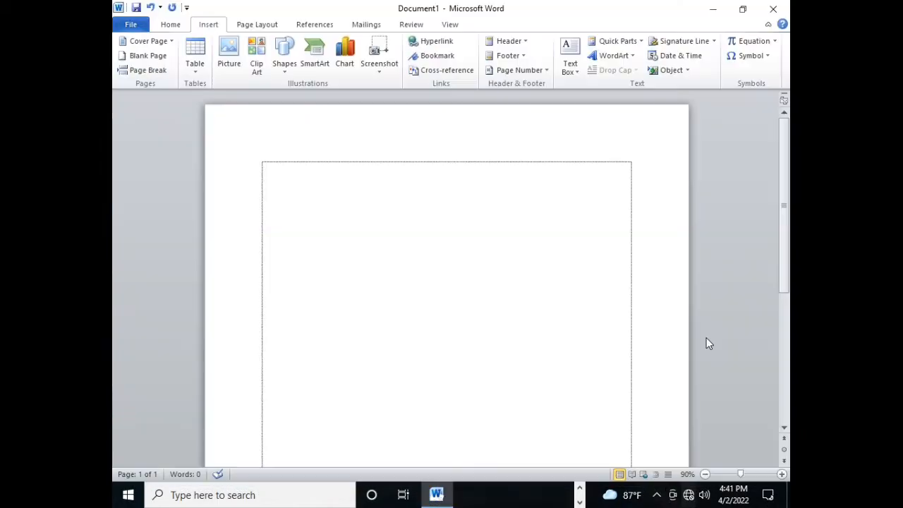
click(743, 14)
click(604, 43)
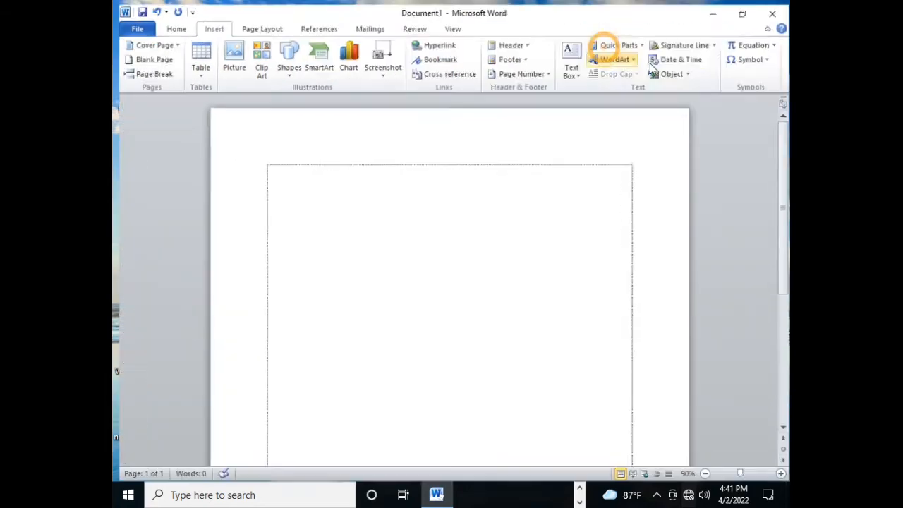
click(743, 14)
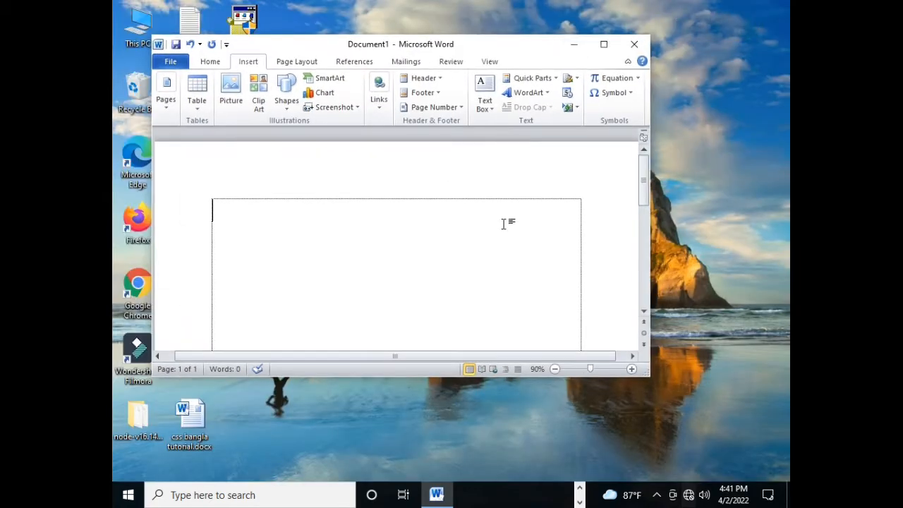
click(604, 45)
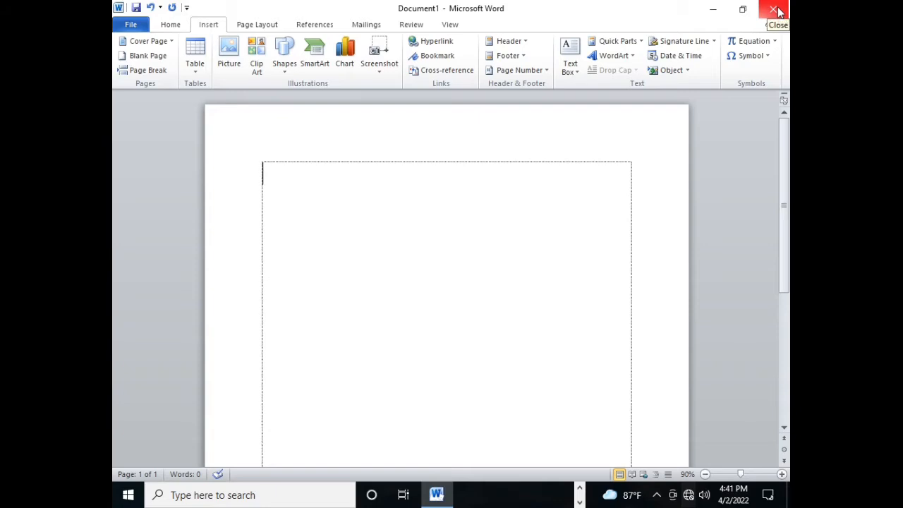
Step: Try scrolling and zooming the blank page, leave the zoom at 100%, and place the cursor at the page's start
scroll(779, 190, down, 8)
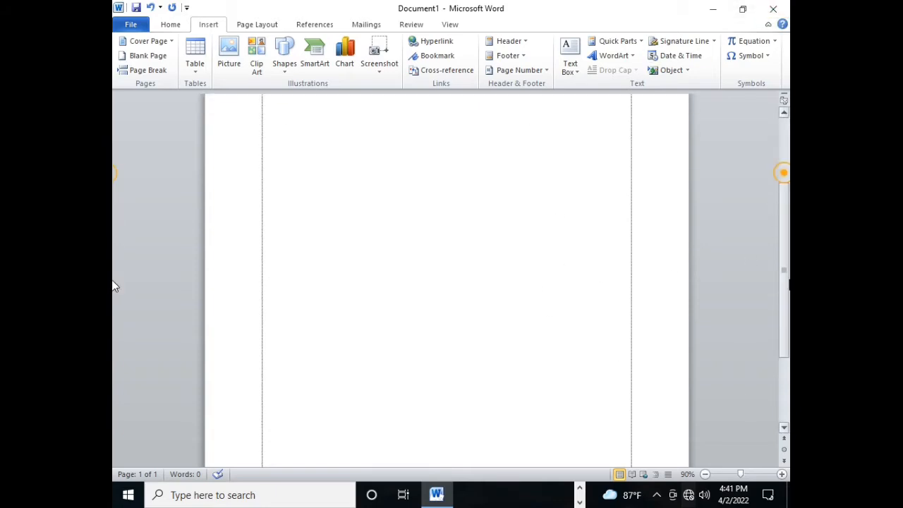
scroll(779, 190, up, 8)
scroll(779, 189, down, 3)
scroll(781, 205, up, 3)
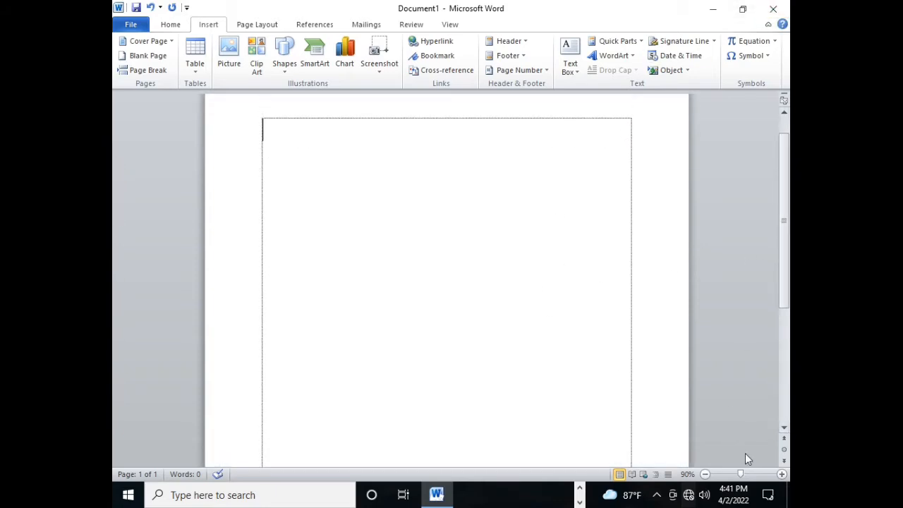
click(781, 475)
click(782, 474)
click(705, 474)
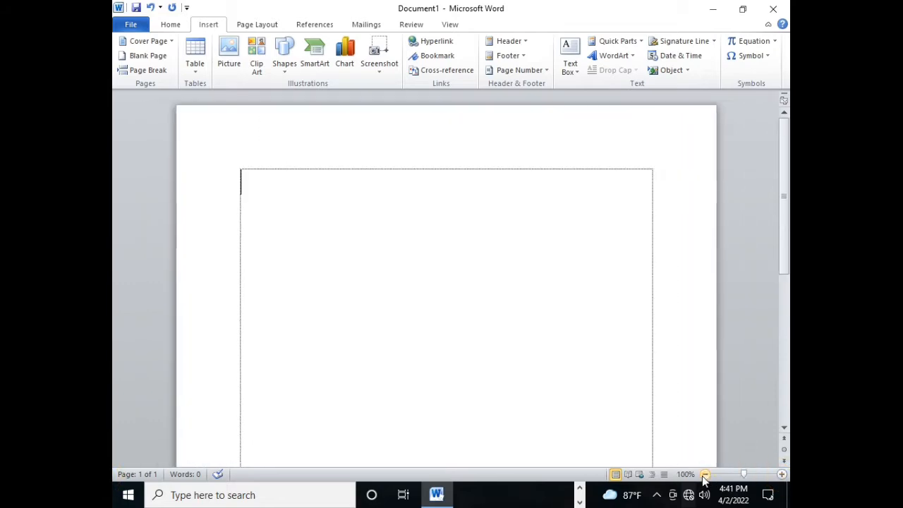
click(705, 474)
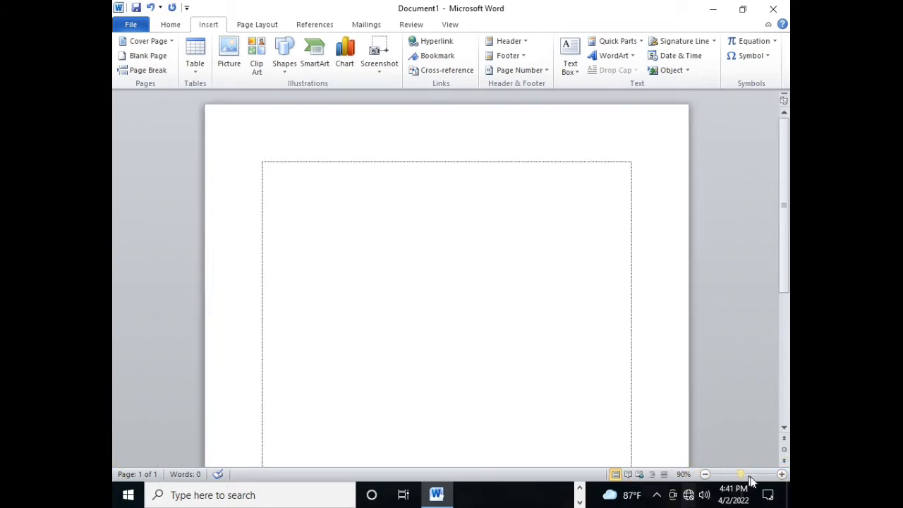
click(782, 474)
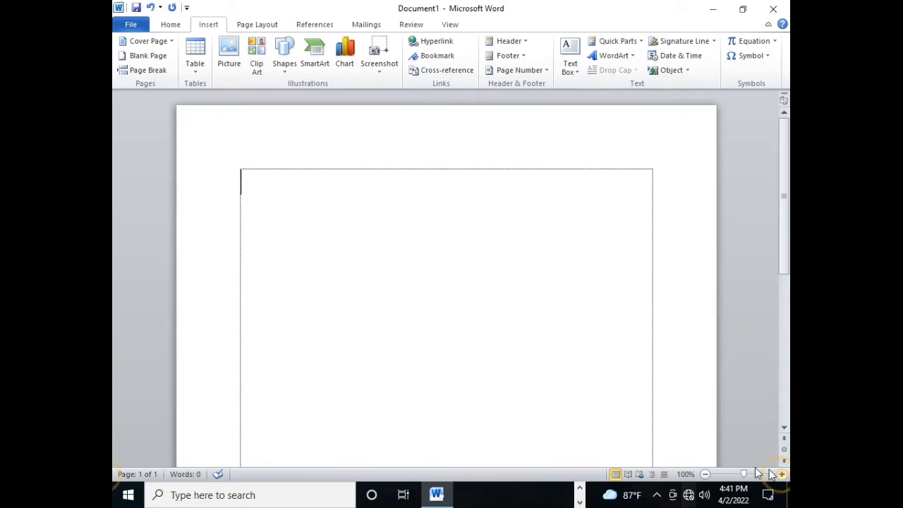
click(455, 262)
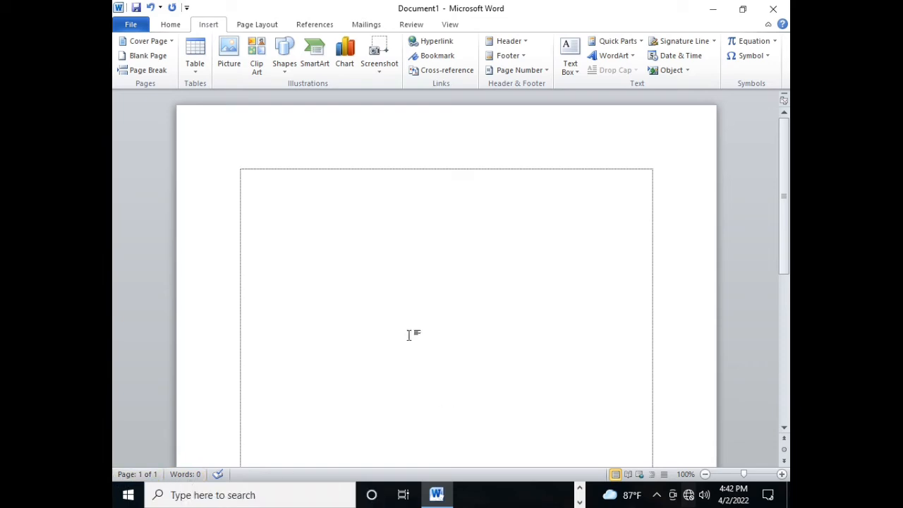
click(319, 198)
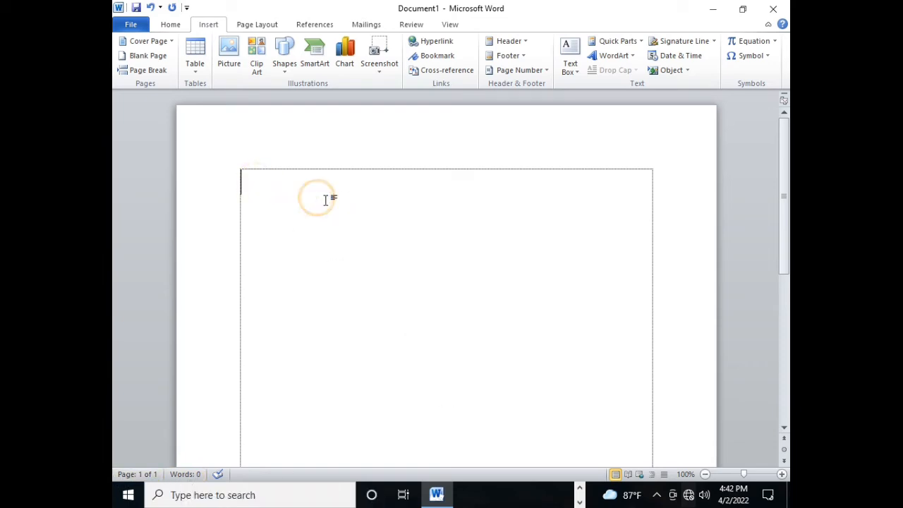
click(284, 197)
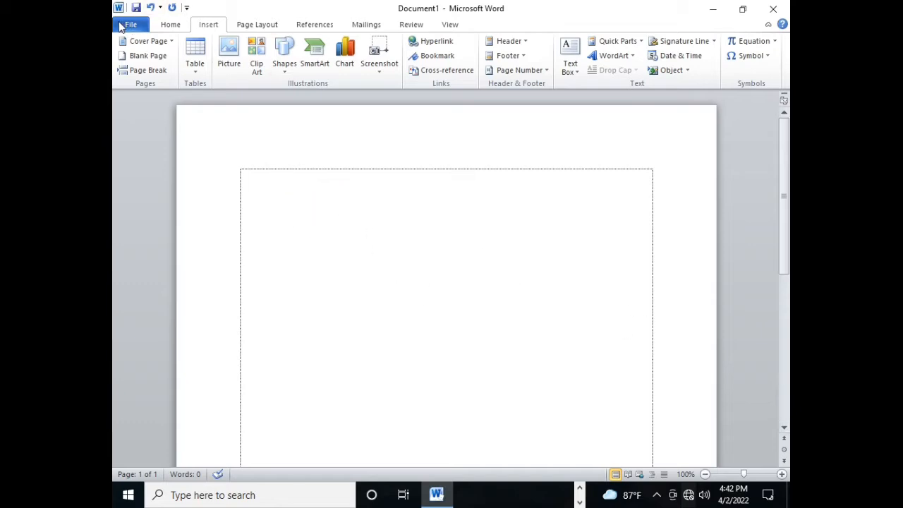
click(258, 182)
click(264, 186)
click(266, 175)
click(266, 176)
click(267, 192)
Step: Look at the file commands such as Save, Save As and Open, and return to the blank page
click(118, 23)
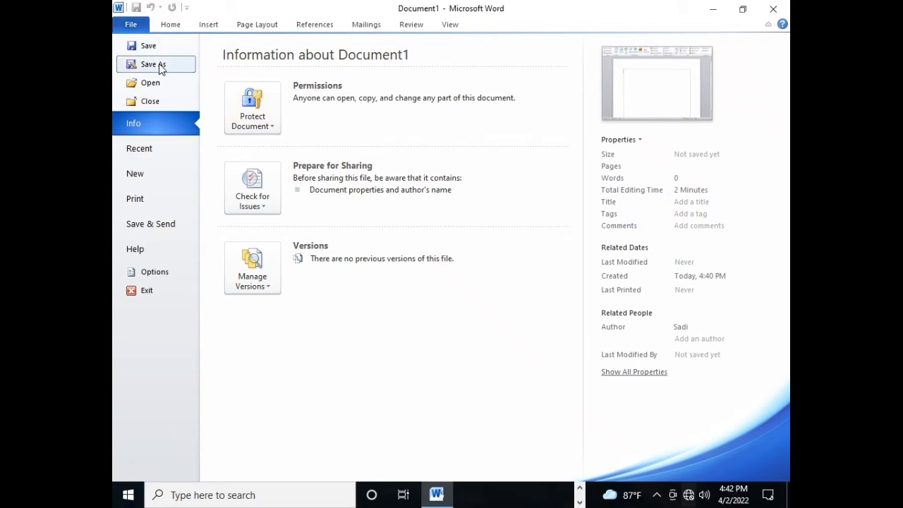
click(128, 26)
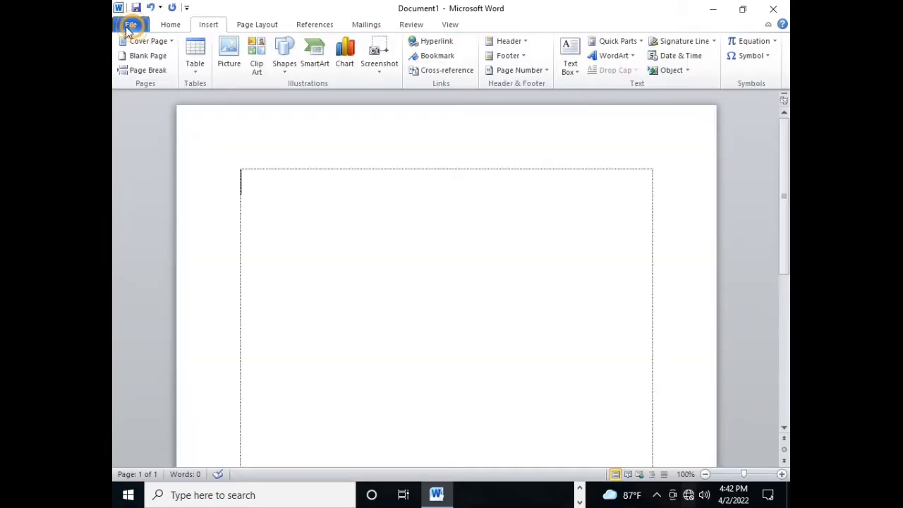
click(297, 191)
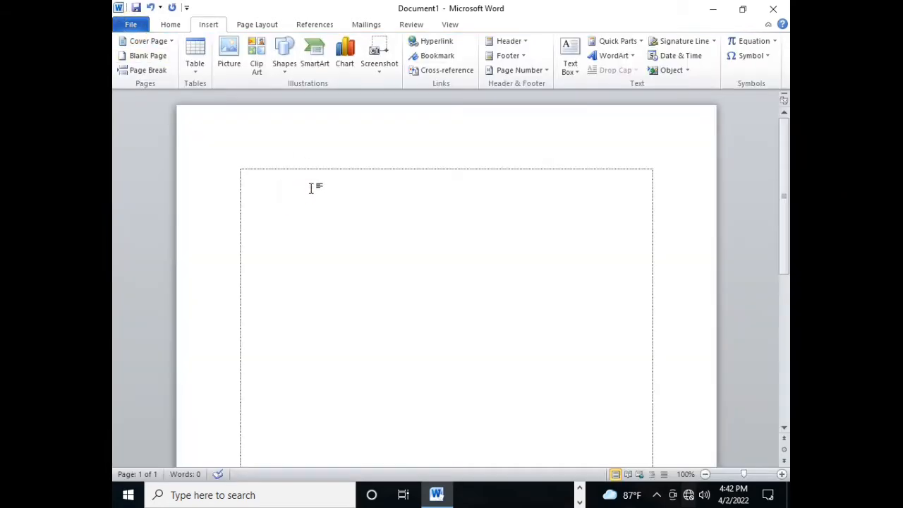
Step: Fill the blank page with sample paragraphs by entering =rand() at its start
click(310, 189)
click(312, 188)
click(312, 188)
click(313, 188)
text(=rand)
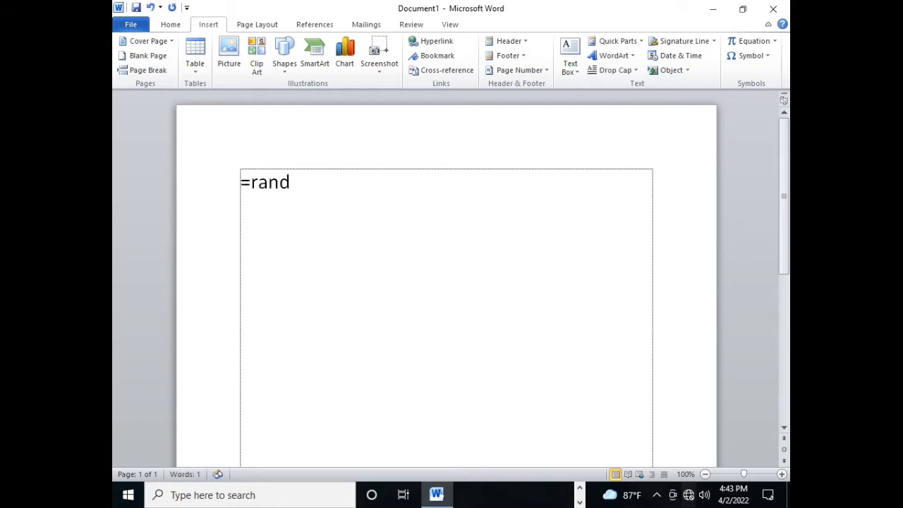
text(())
key(Return)
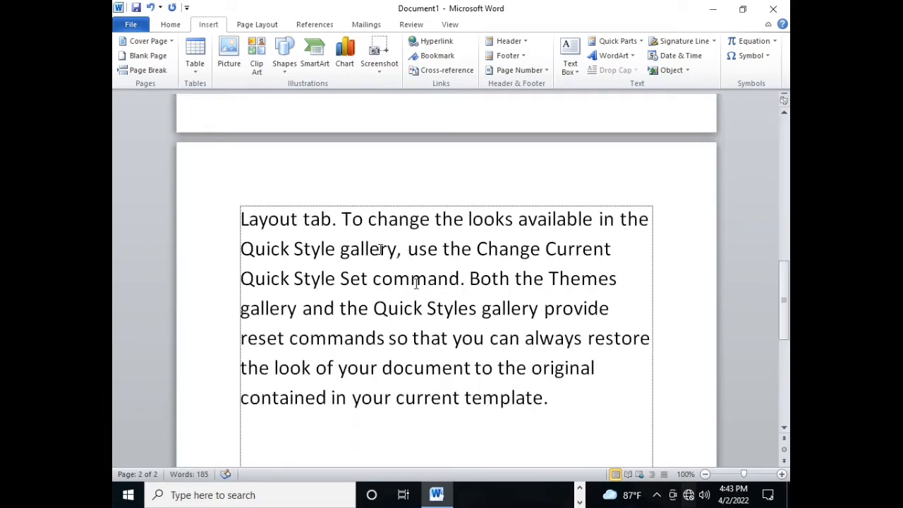
Step: Reduce the font size of the entire sample text to 19 points and clear the selection
key(ctrl+a)
key(ctrl+bracketleft)
key(ctrl+bracketleft)
key(ctrl+bracketleft)
key(ctrl+bracketleft)
key(ctrl+bracketleft)
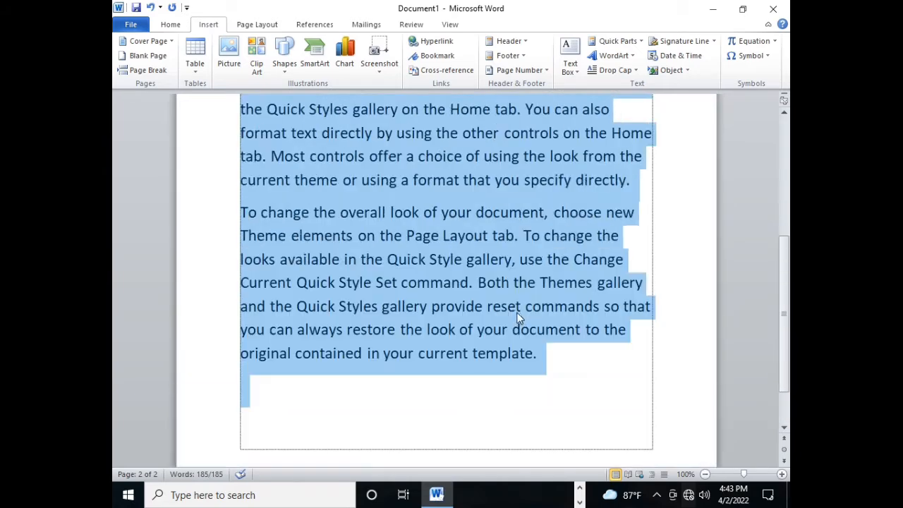
scroll(657, 282, up, 3)
scroll(443, 247, up, 3)
click(417, 224)
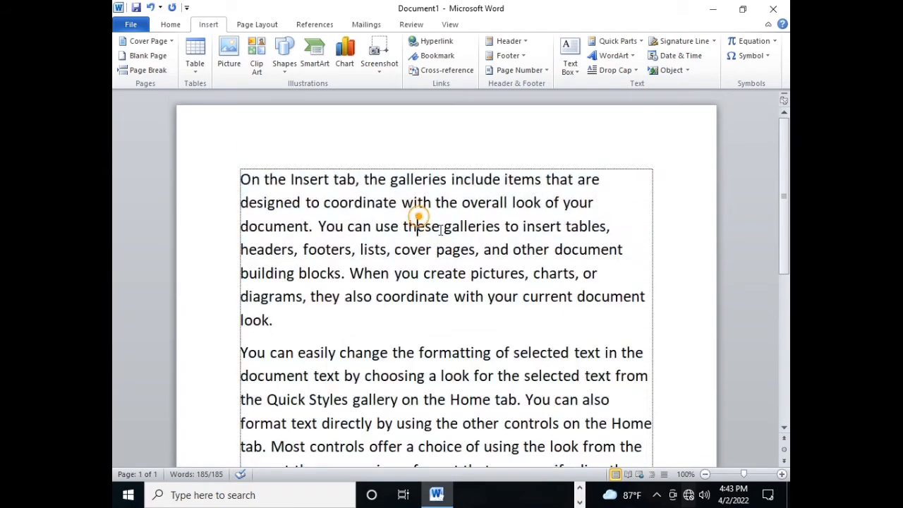
scroll(376, 296, down, 1)
click(376, 295)
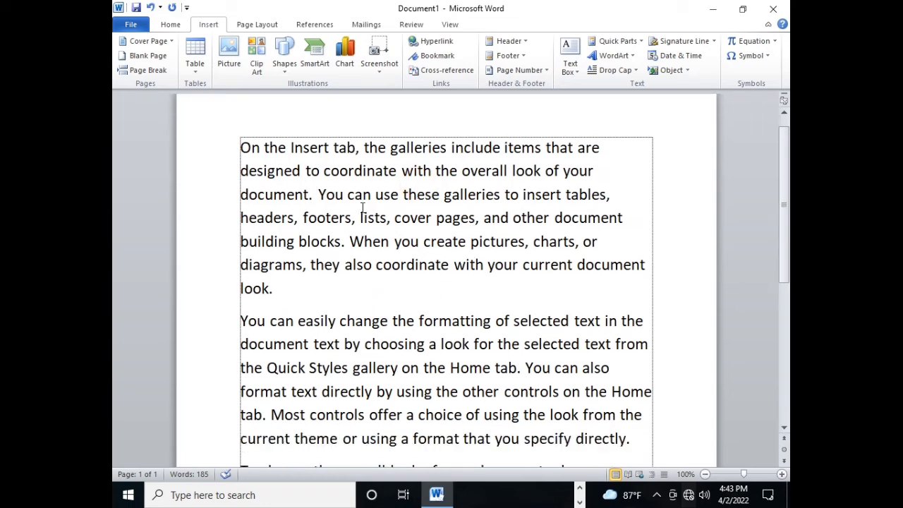
click(459, 244)
click(410, 243)
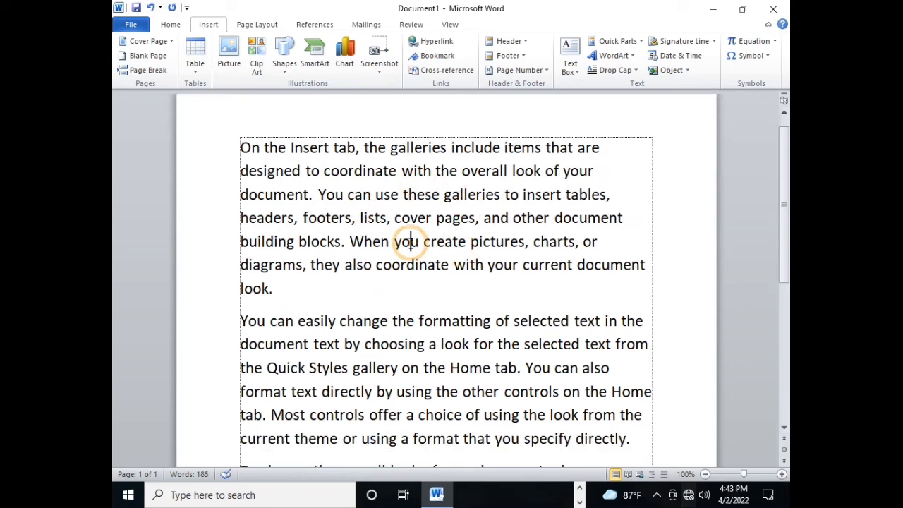
click(345, 194)
click(399, 242)
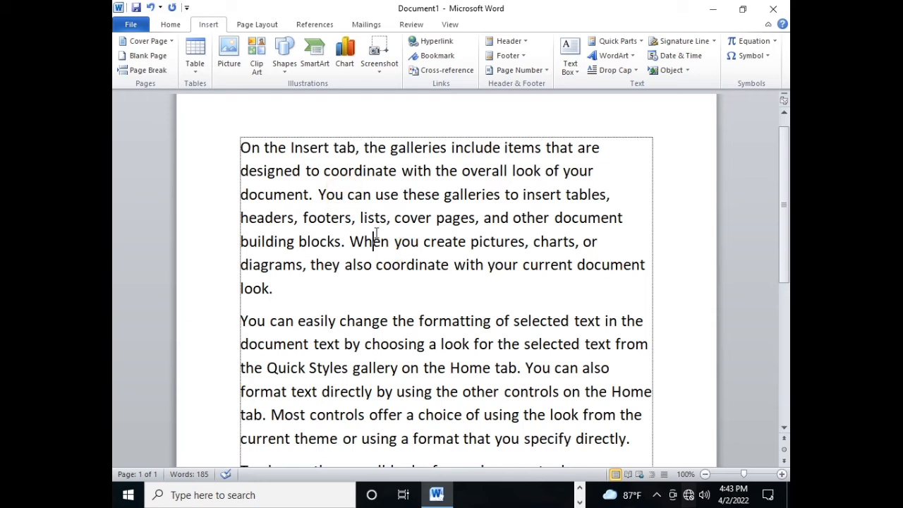
click(376, 233)
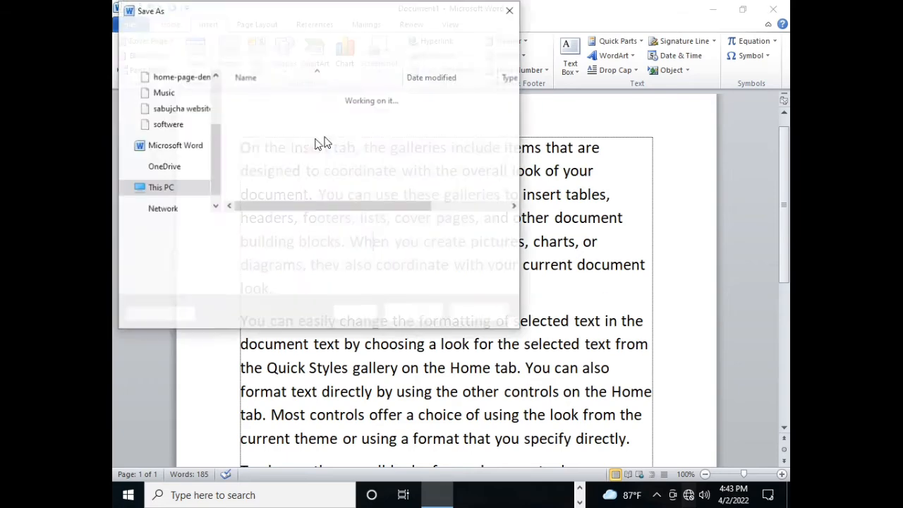
Step: Bring up the Save As dialog for the new document in two different ways, closing it each time without saving
key(ctrl+s)
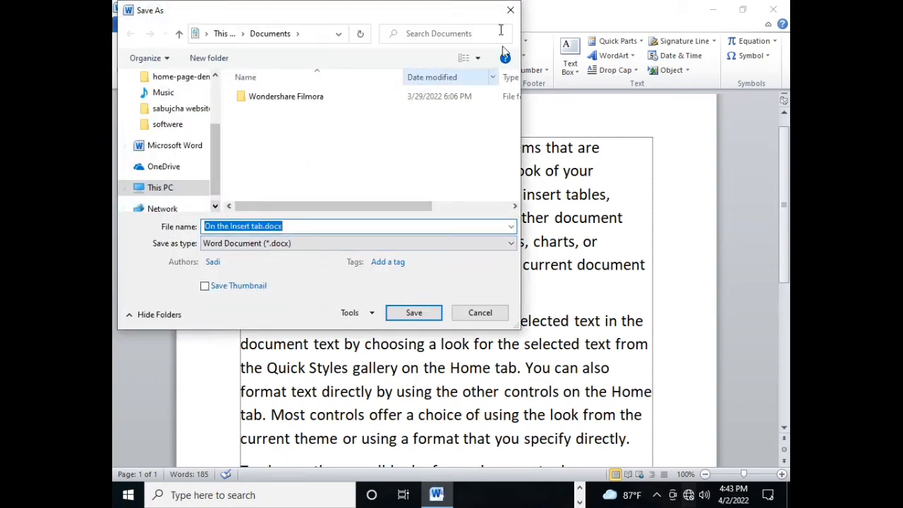
click(507, 8)
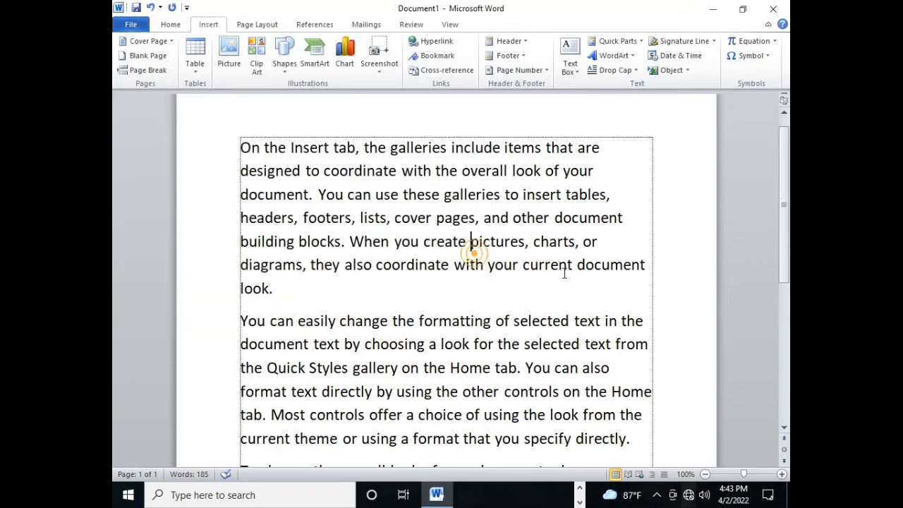
click(170, 25)
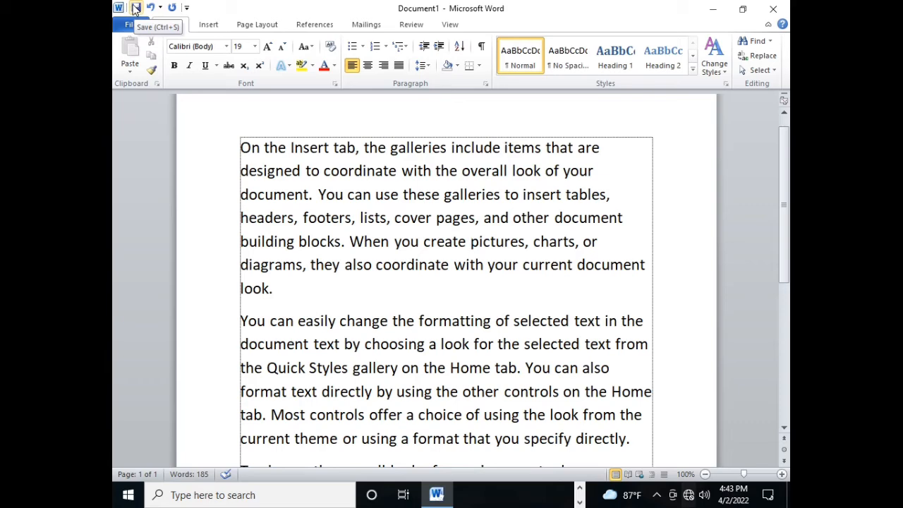
click(136, 9)
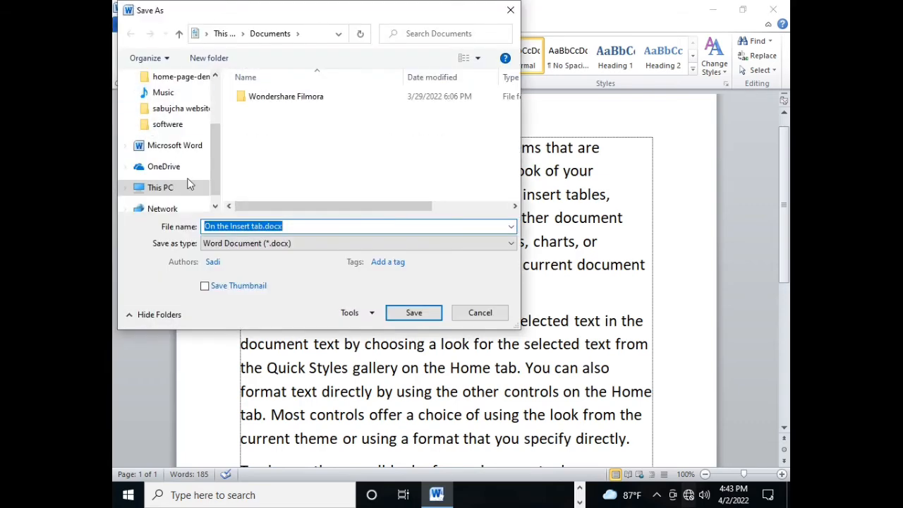
click(303, 227)
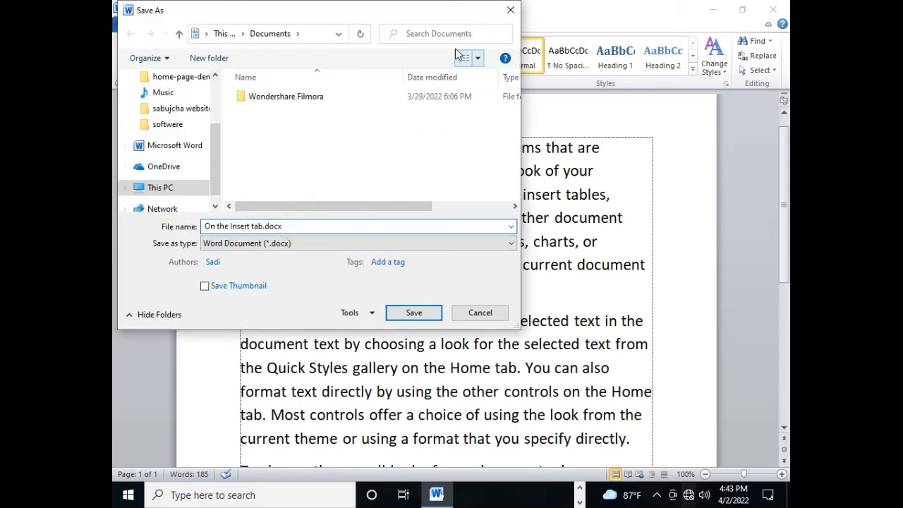
click(508, 11)
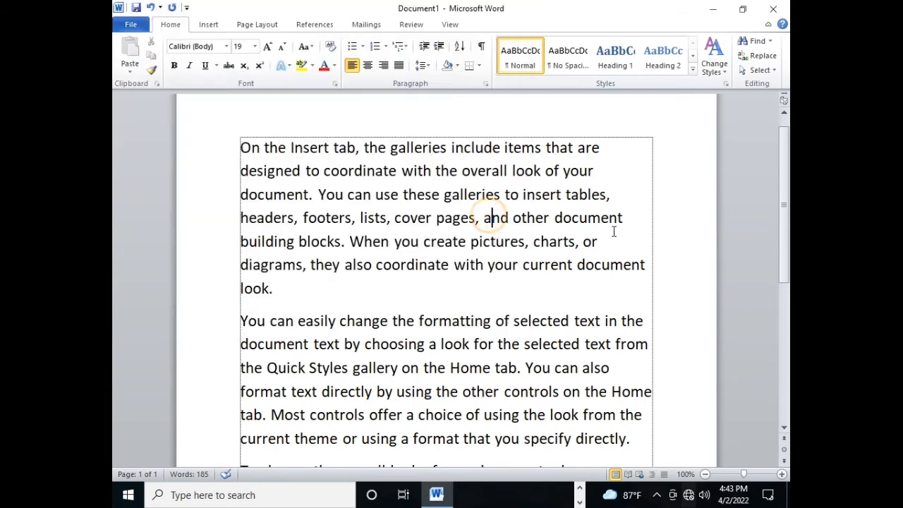
Step: Start saving the document from the file commands and browse possible save locations, including OneDrive and This PC
click(127, 25)
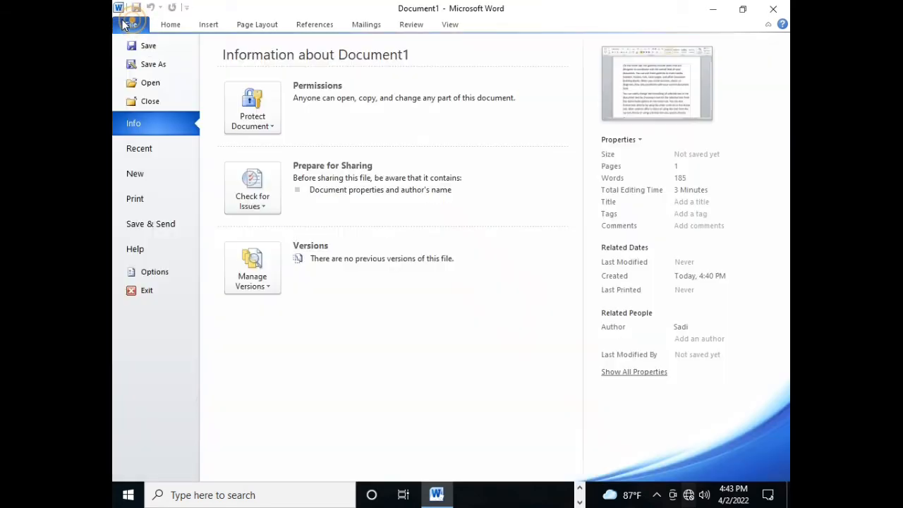
click(149, 47)
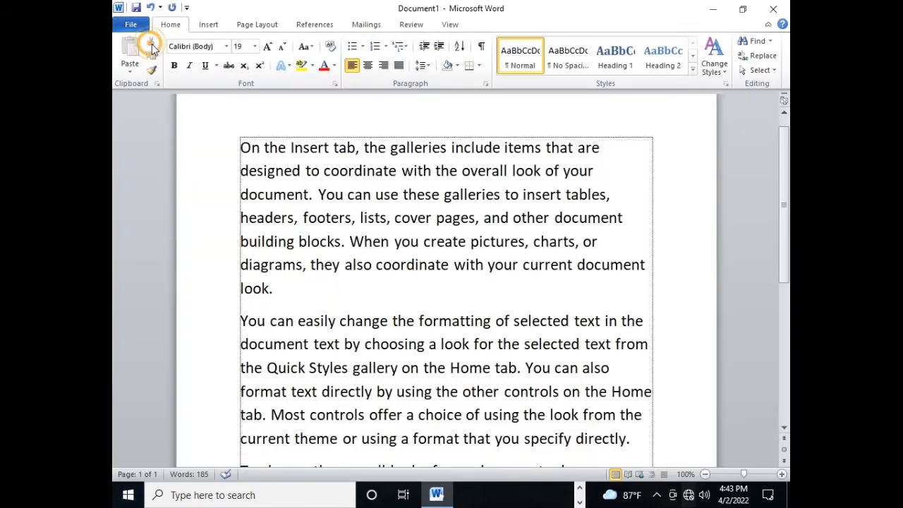
click(303, 227)
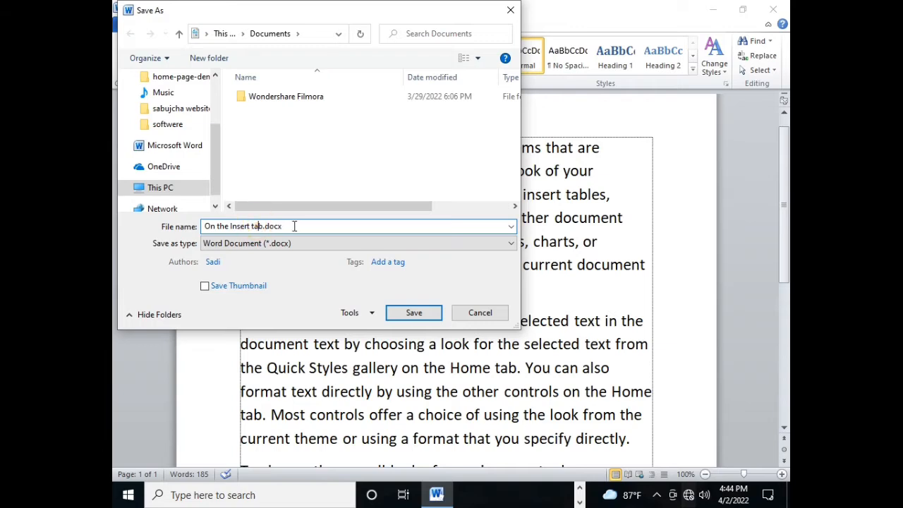
click(172, 109)
click(169, 124)
click(173, 169)
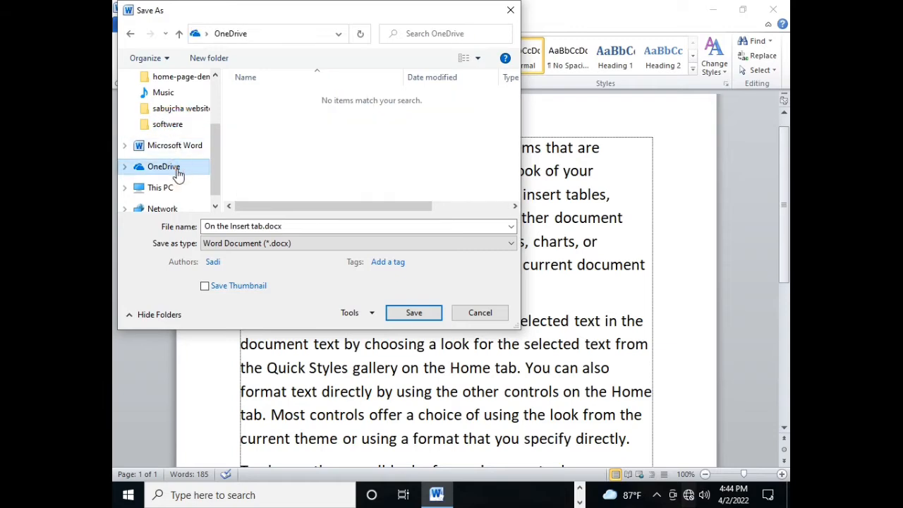
click(177, 187)
scroll(211, 161, down, 1)
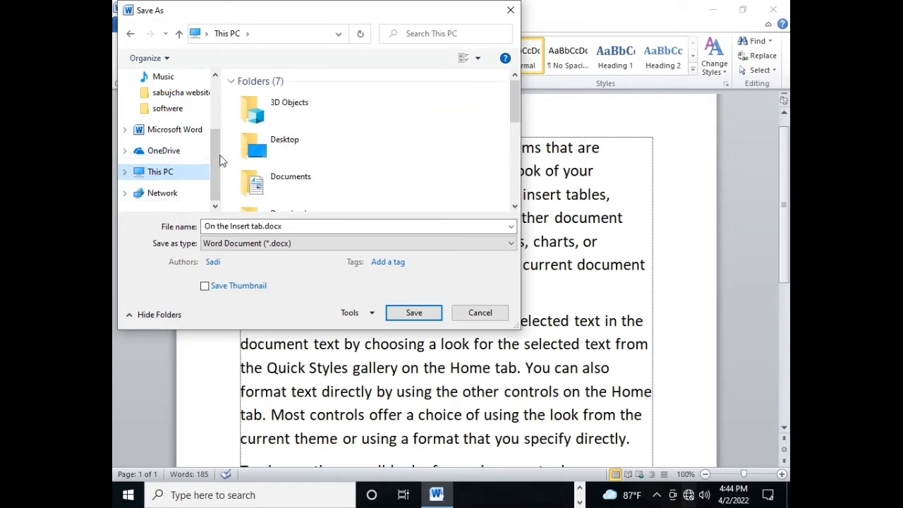
Step: Check the Desktop as a save location, and choose the Documents folder for the file
scroll(214, 162, up, 3)
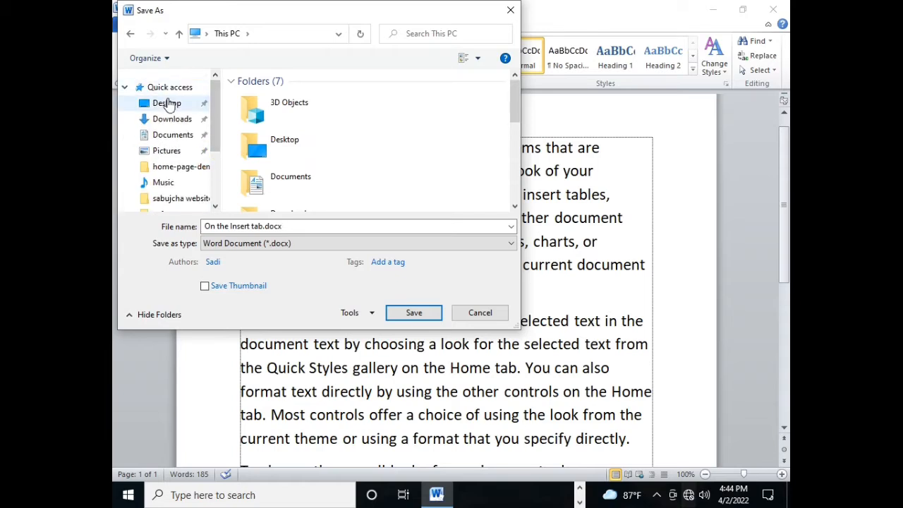
click(167, 103)
mouse_move(219, 121)
mouse_down()
mouse_move(213, 169)
mouse_move(217, 108)
mouse_up()
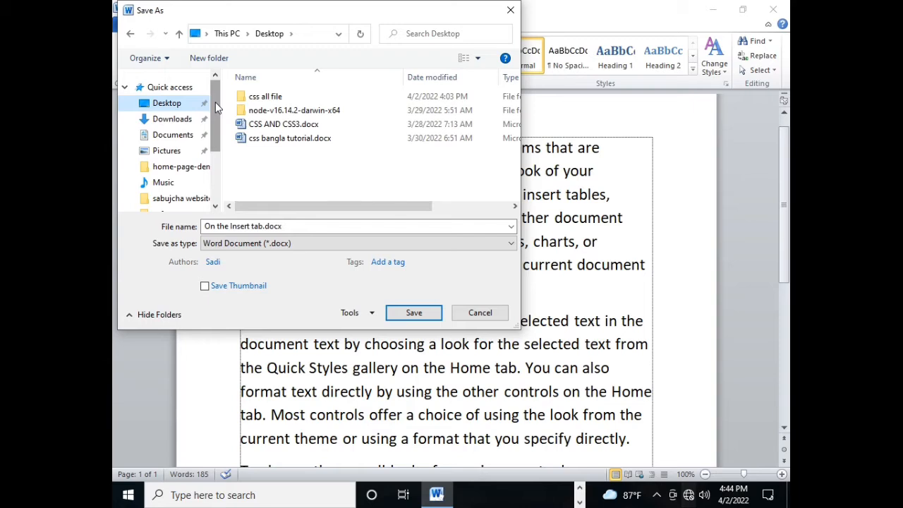
click(180, 135)
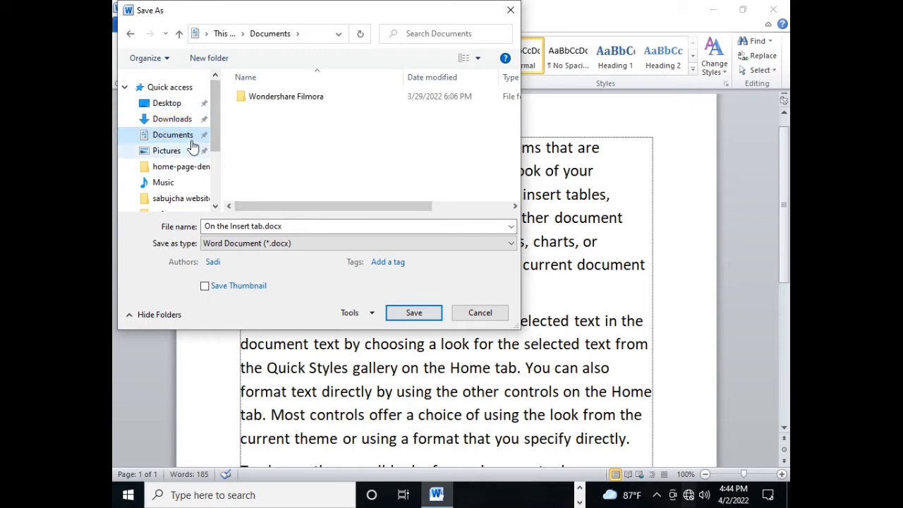
scroll(217, 121, down, 3)
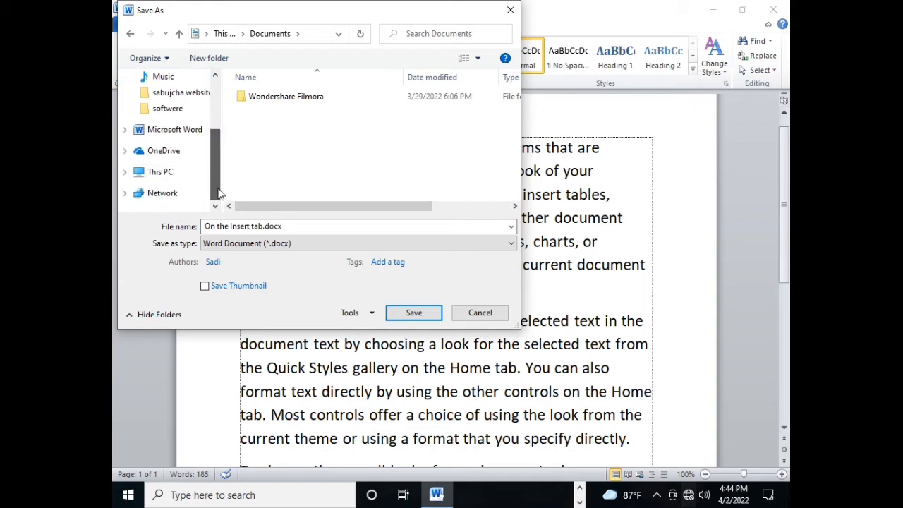
scroll(217, 121, up, 3)
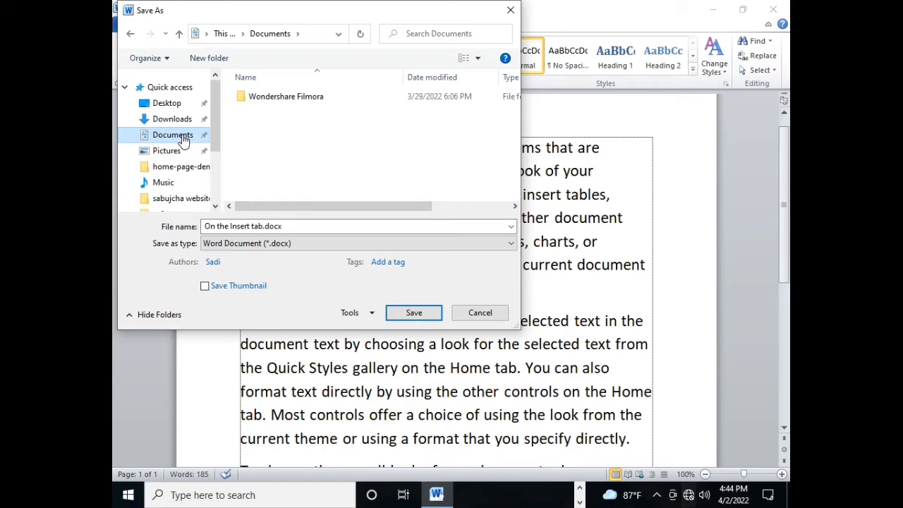
Step: Shorten the proposed file name to "On the .docx" by removing the words "Insert tab"
click(220, 226)
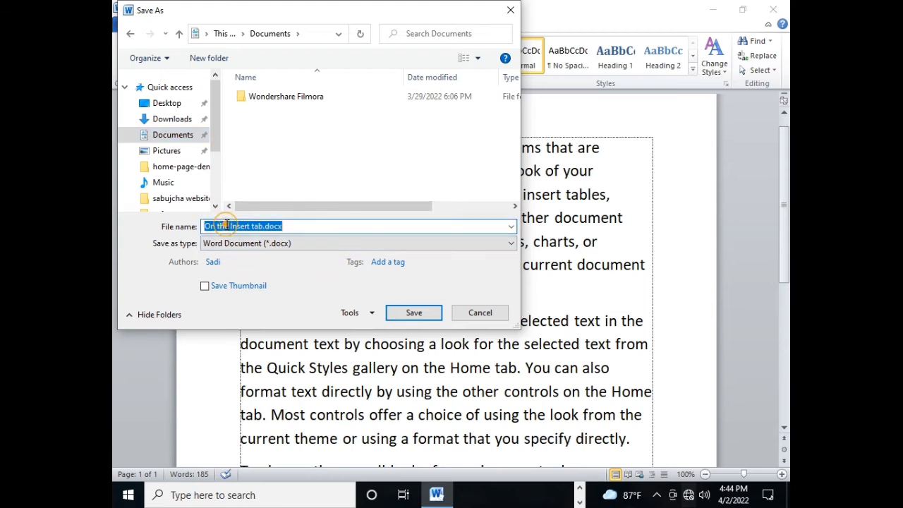
click(246, 227)
drag(263, 226, 220, 225)
click(237, 227)
drag(263, 226, 231, 224)
key(BackSpace)
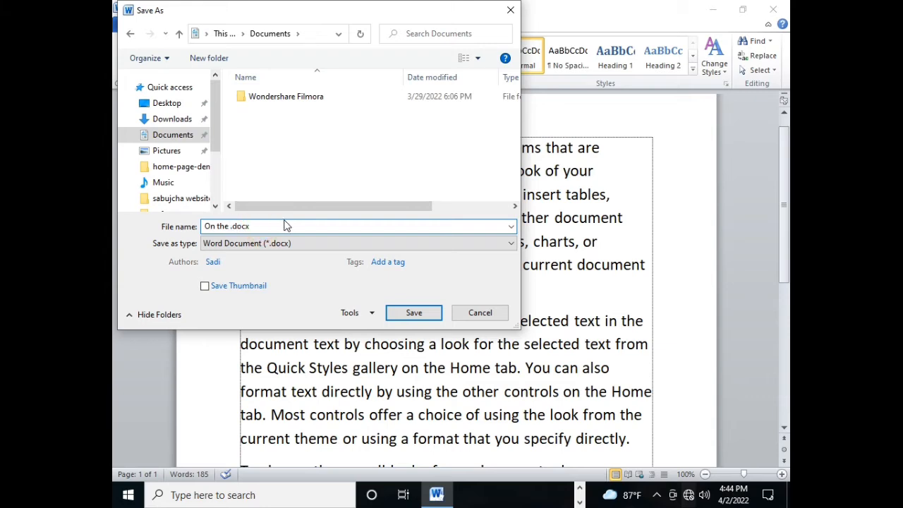
click(244, 226)
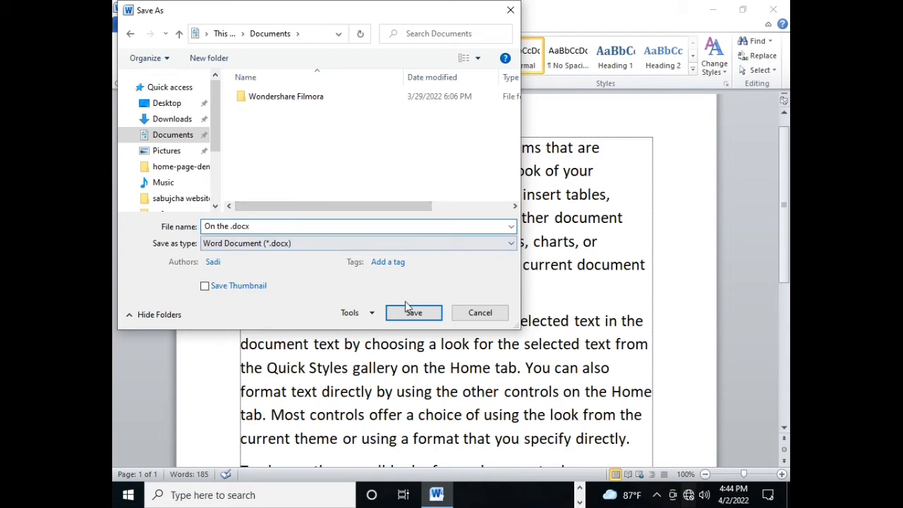
Step: Move the Save As dialog lower over the page and save the document in the Documents folder
drag(369, 14, 414, 157)
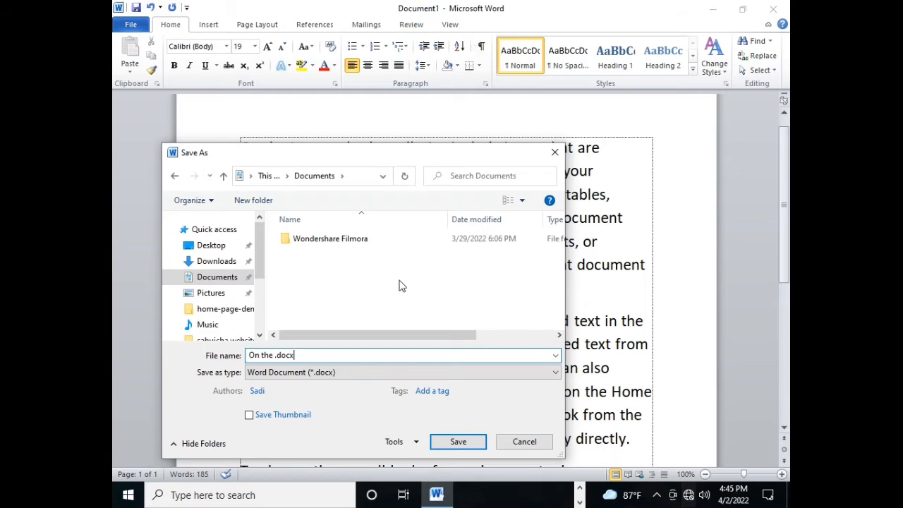
click(457, 441)
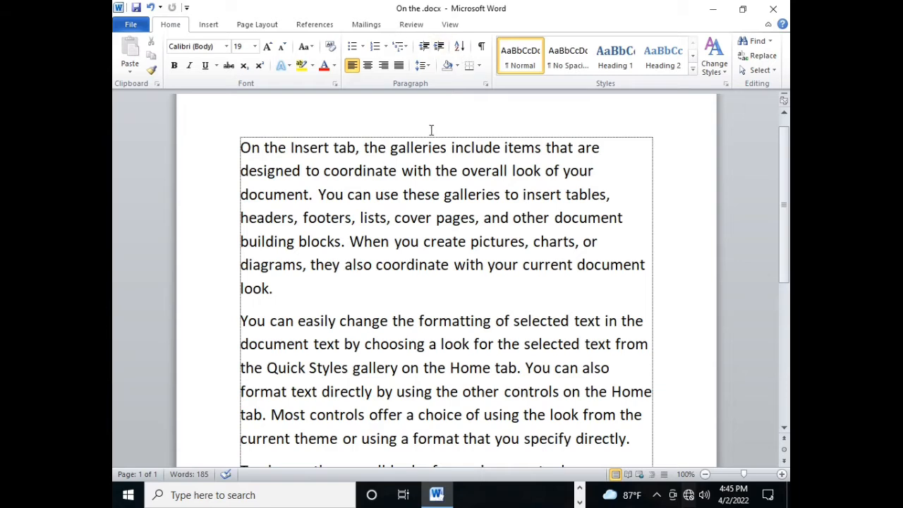
click(465, 265)
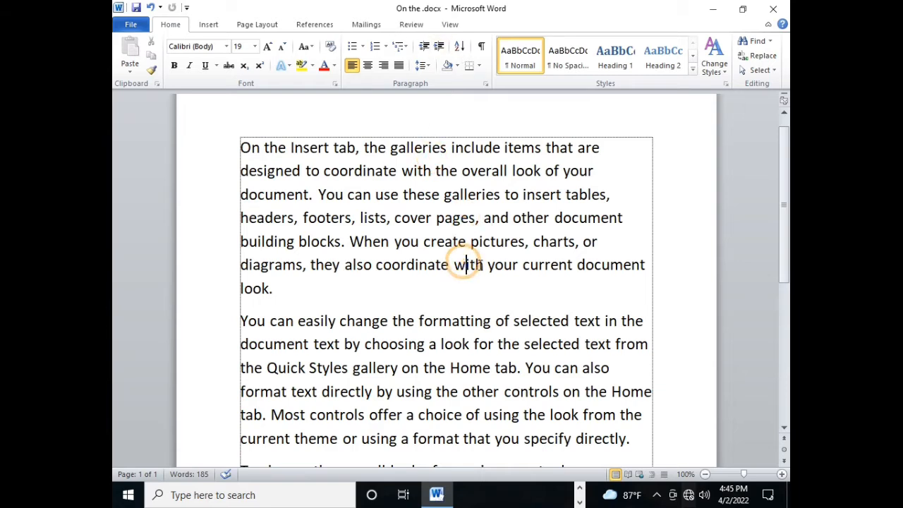
scroll(592, 290, down, 5)
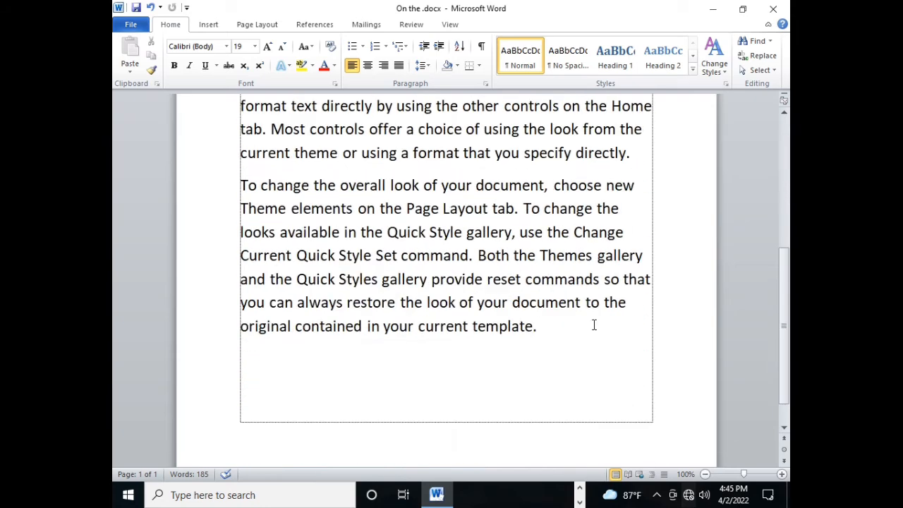
Step: Add two empty paragraphs after the document's last paragraph and place the cursor on the second one
click(557, 330)
key(Return)
key(Return)
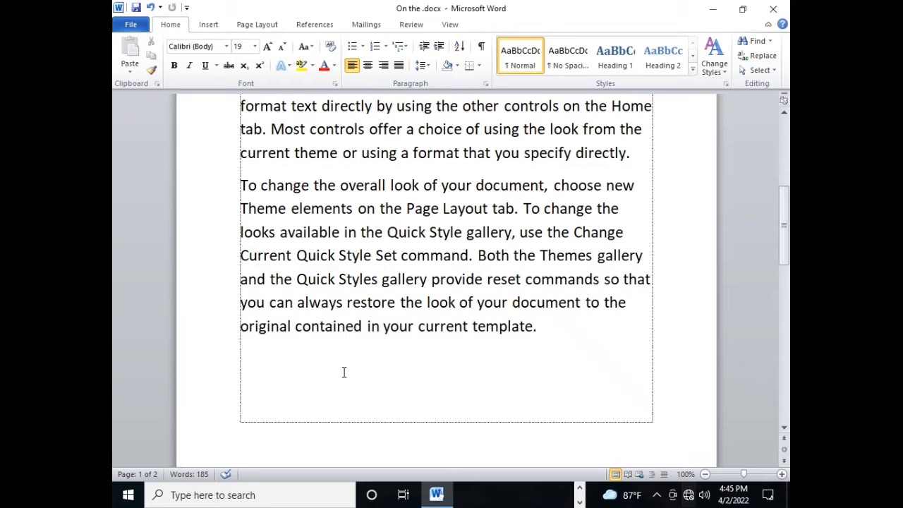
drag(263, 180, 522, 332)
drag(569, 358, 241, 27)
scroll(523, 341, down, 6)
click(333, 334)
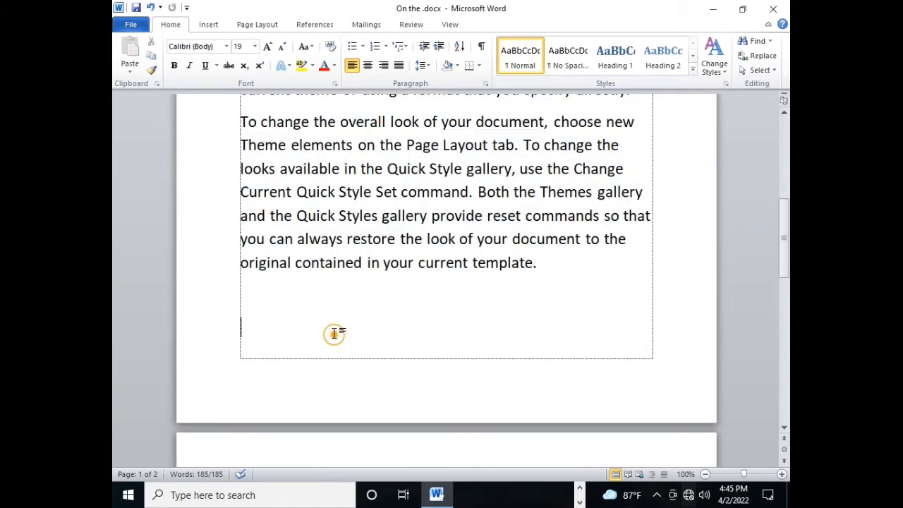
Step: Write "The quick brown fox jumps over" in the empty paragraph at the end of the document
text(The quick brwo)
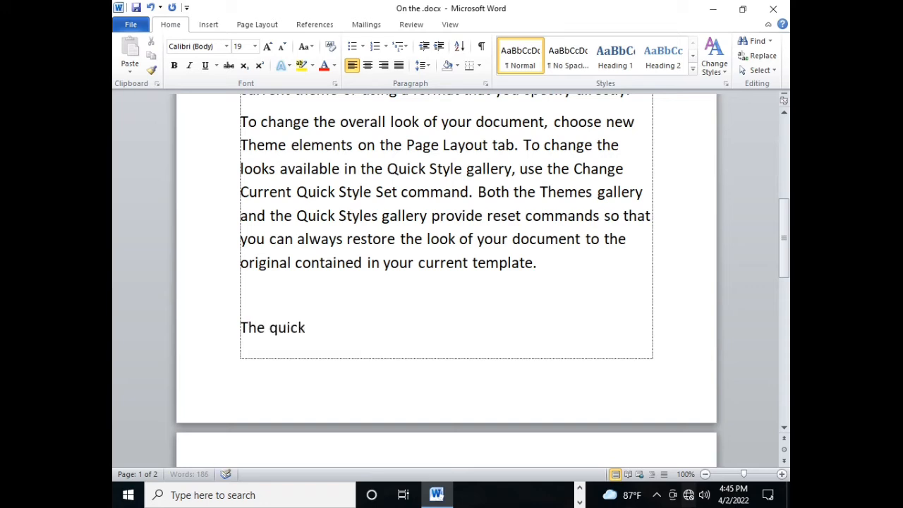
key(BackSpace)
key(BackSpace)
text(own foxj)
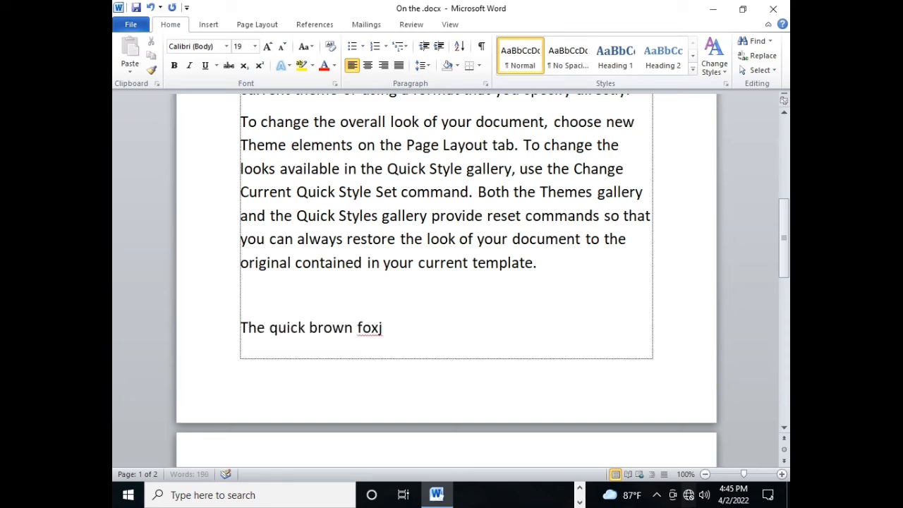
key(BackSpace)
text(jumpsover)
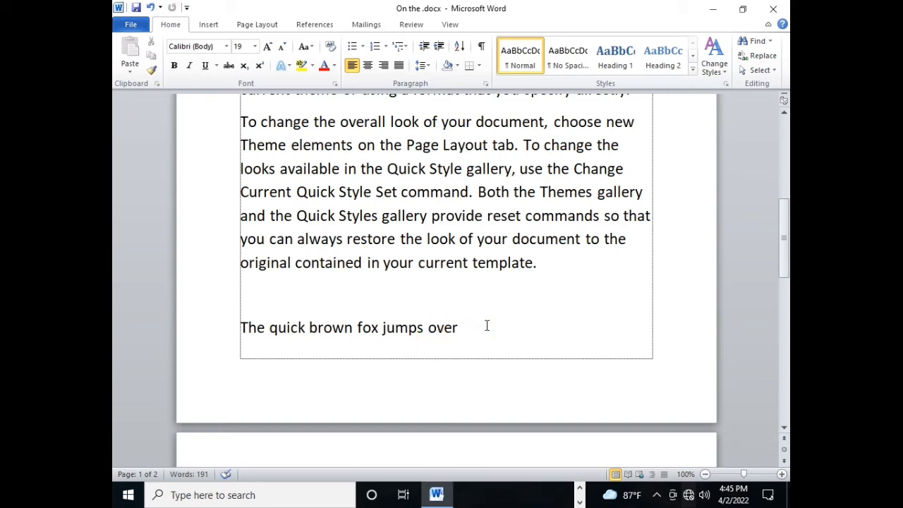
Step: Continue the sentence after "over" with the words "the quck brwobn"
click(353, 329)
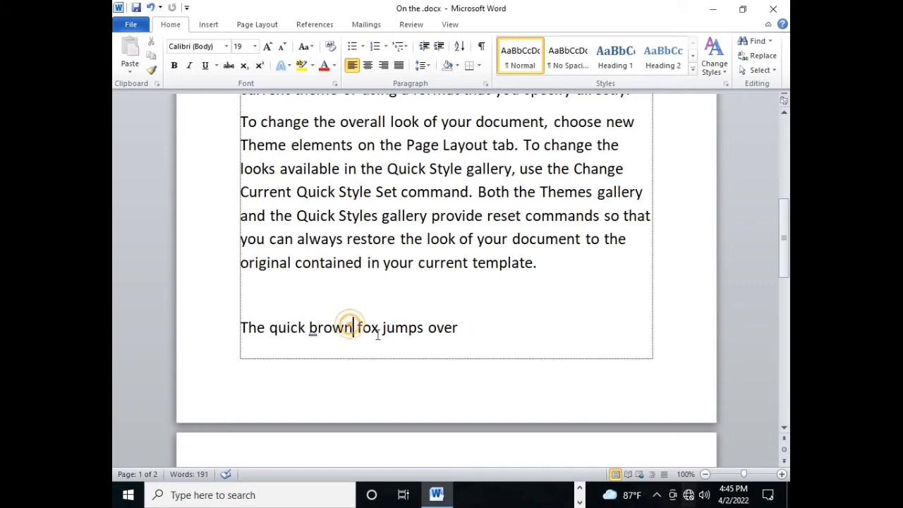
drag(516, 335, 256, 307)
click(357, 306)
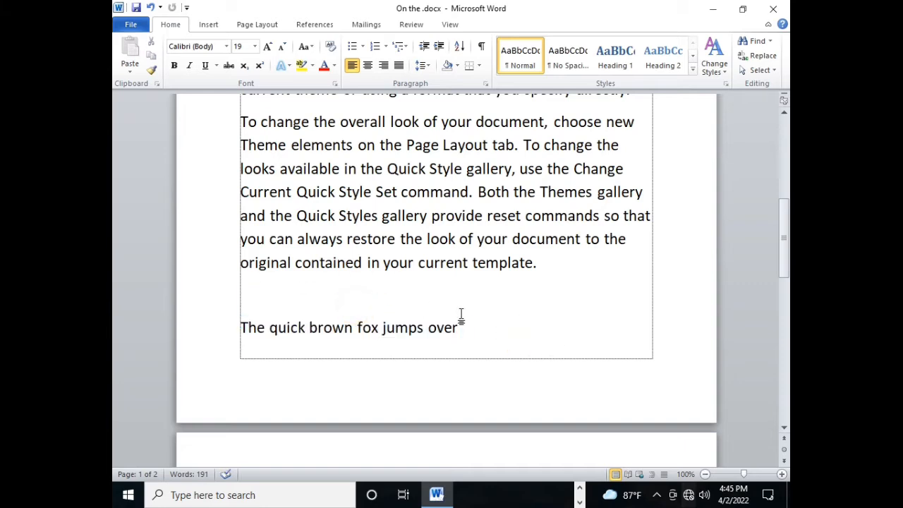
click(481, 332)
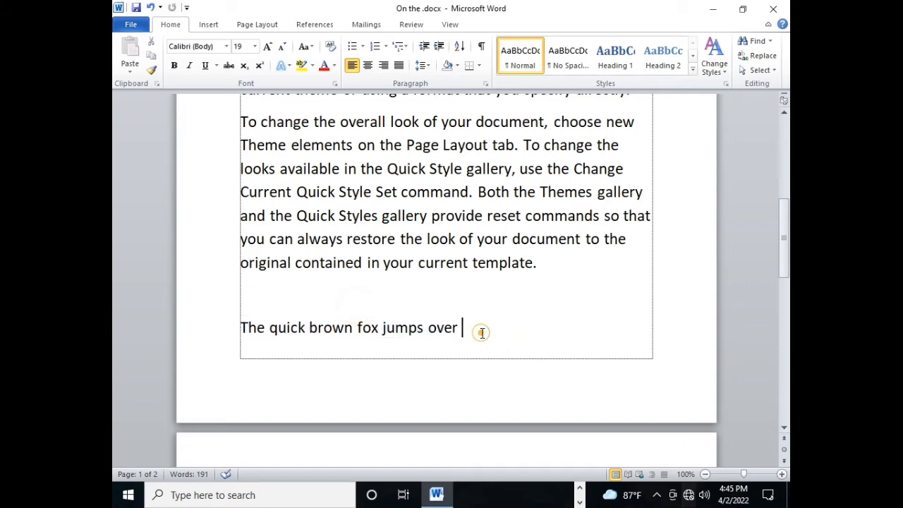
click(356, 305)
click(521, 325)
text(the quck brwobn)
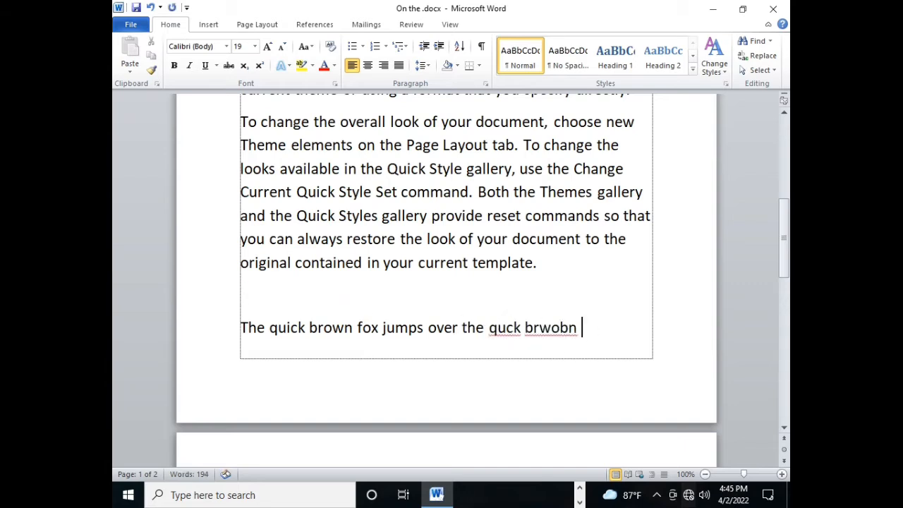
click(541, 319)
click(488, 350)
click(620, 322)
click(577, 343)
click(352, 224)
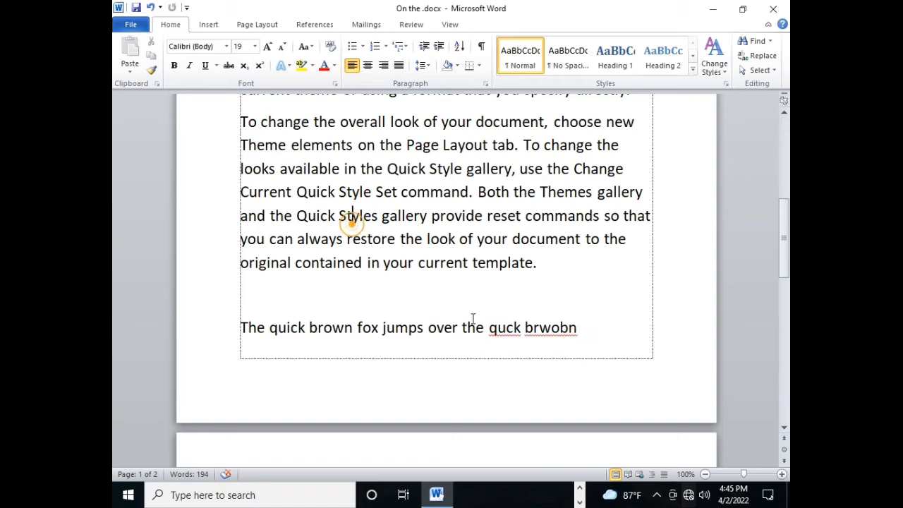
Step: Review the document's file information, then look back through its text up to the start of the first page
click(131, 25)
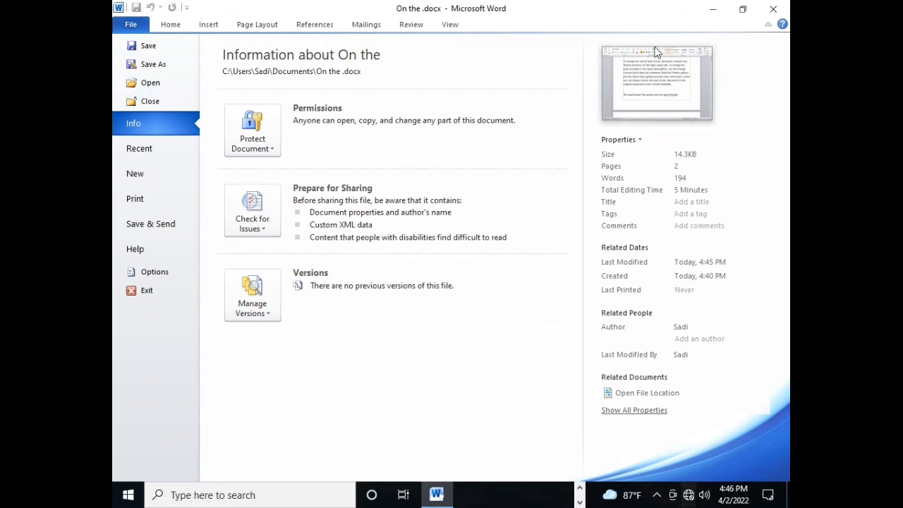
key(Escape)
click(437, 221)
click(497, 305)
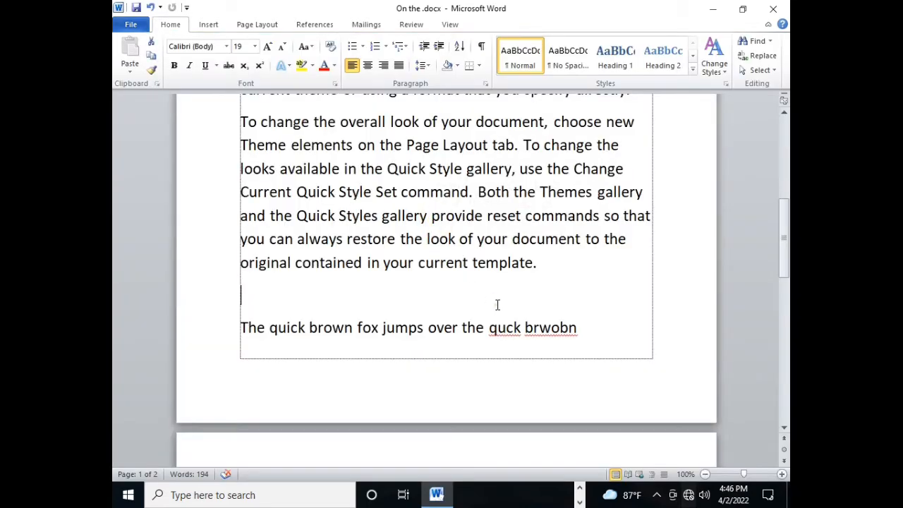
click(582, 261)
click(486, 230)
scroll(537, 278, up, 4)
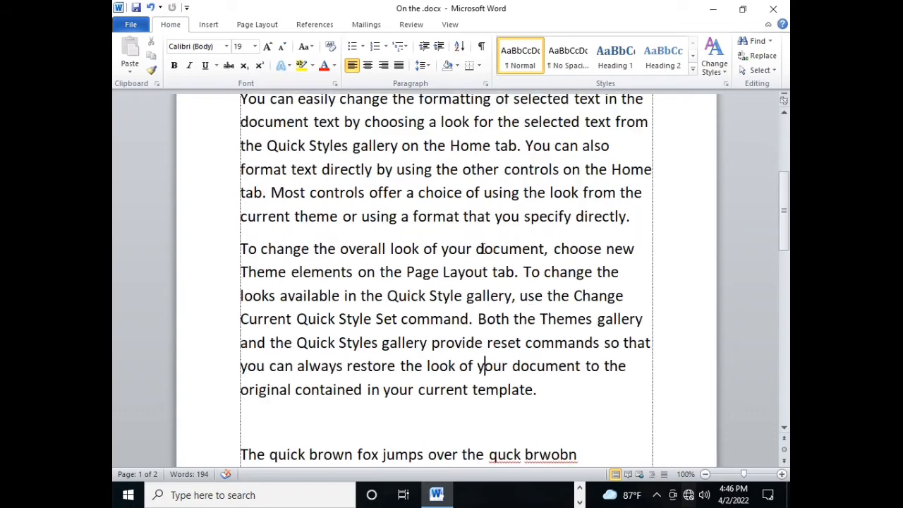
click(403, 196)
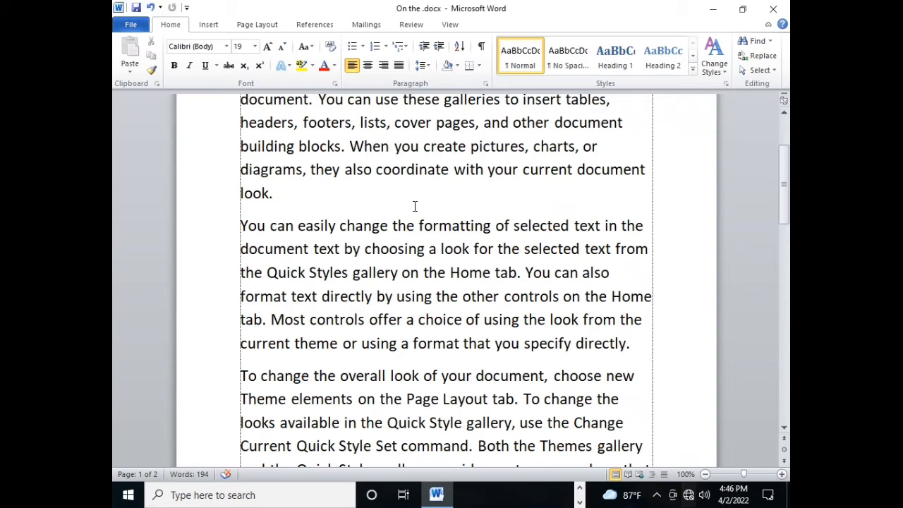
scroll(415, 212, up, 2)
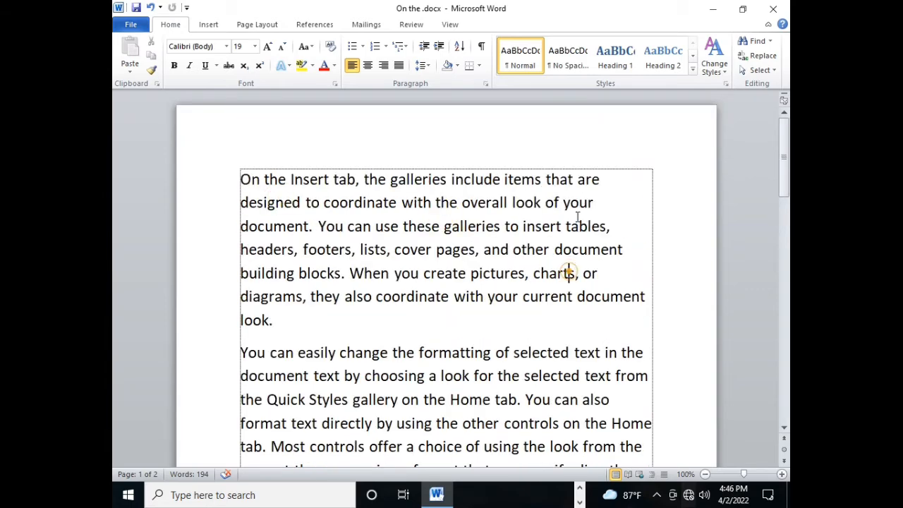
Step: Save a copy of the document in the Documents folder under the file name "the quick .docx"
click(117, 21)
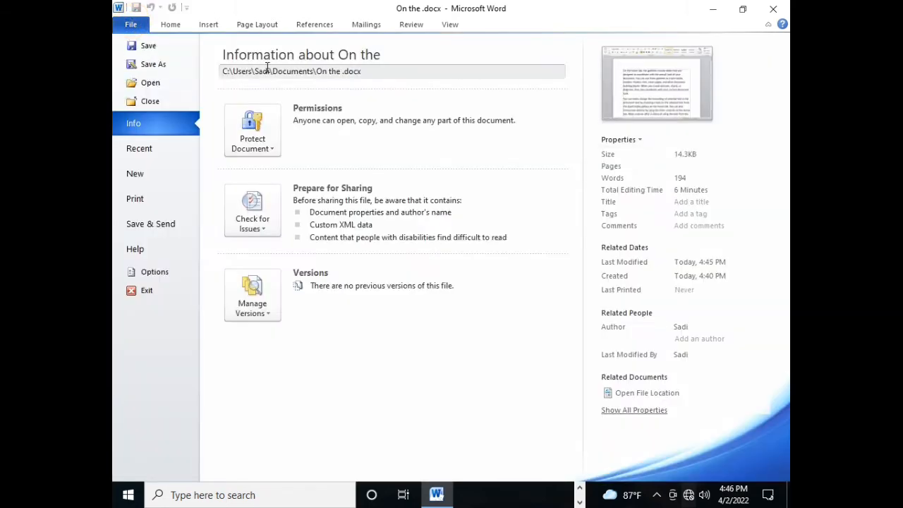
click(169, 64)
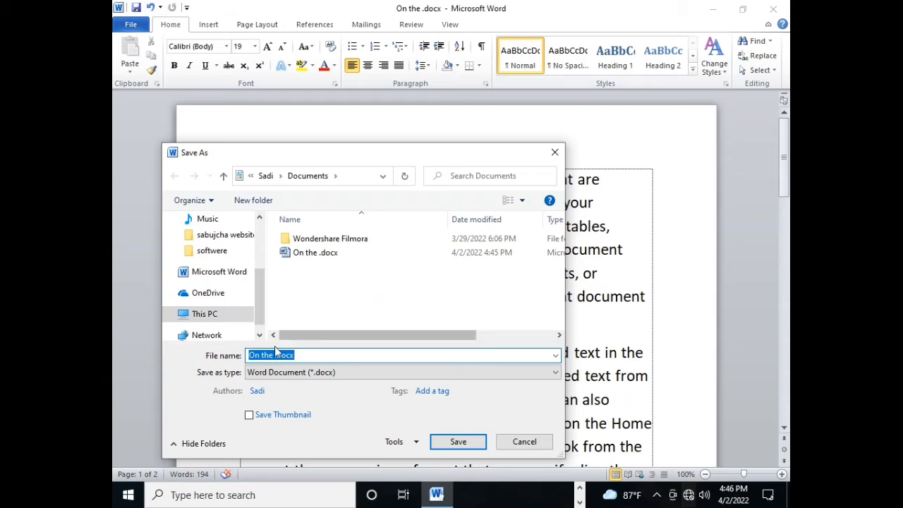
drag(275, 354, 270, 355)
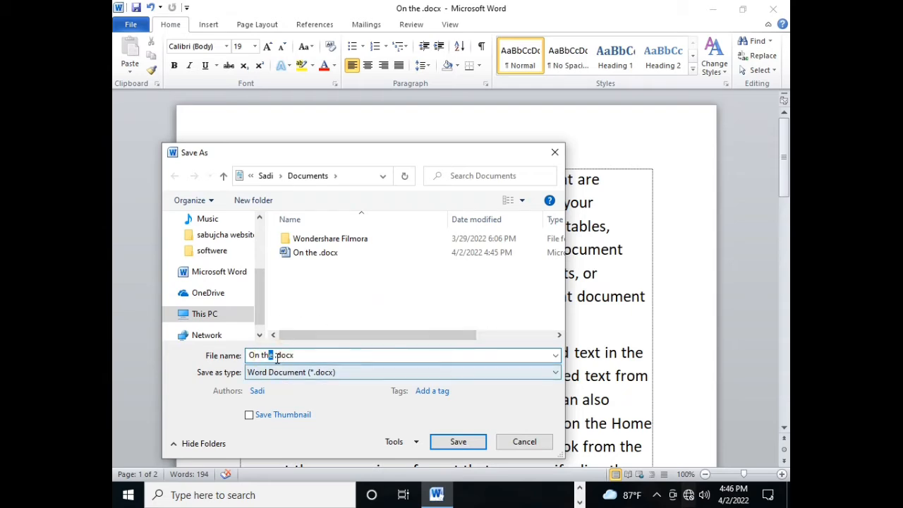
click(273, 355)
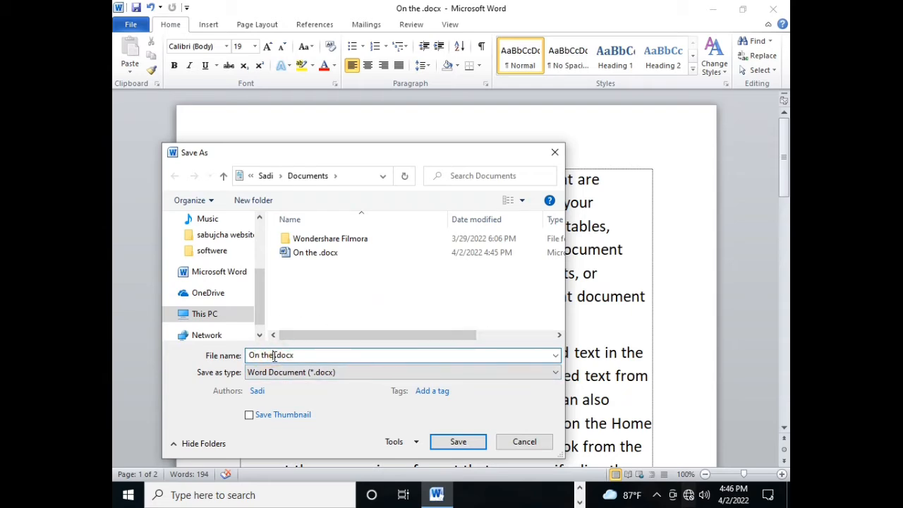
key(BackSpace)
key(BackSpace)
key(BackSpace)
key(BackSpace)
key(BackSpace)
key(BackSpace)
text(the quick)
click(317, 355)
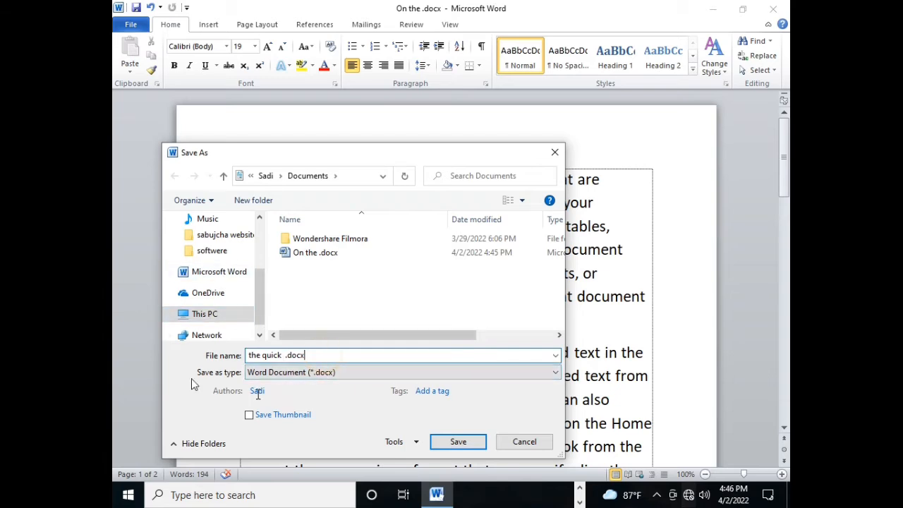
click(460, 442)
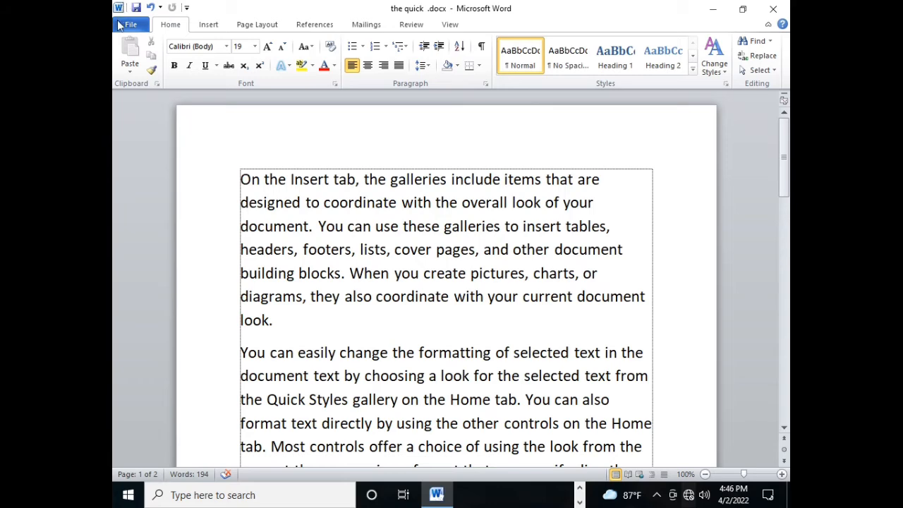
Step: Look over the saved copy's file information and the available file commands, and return to the document
click(360, 229)
click(129, 24)
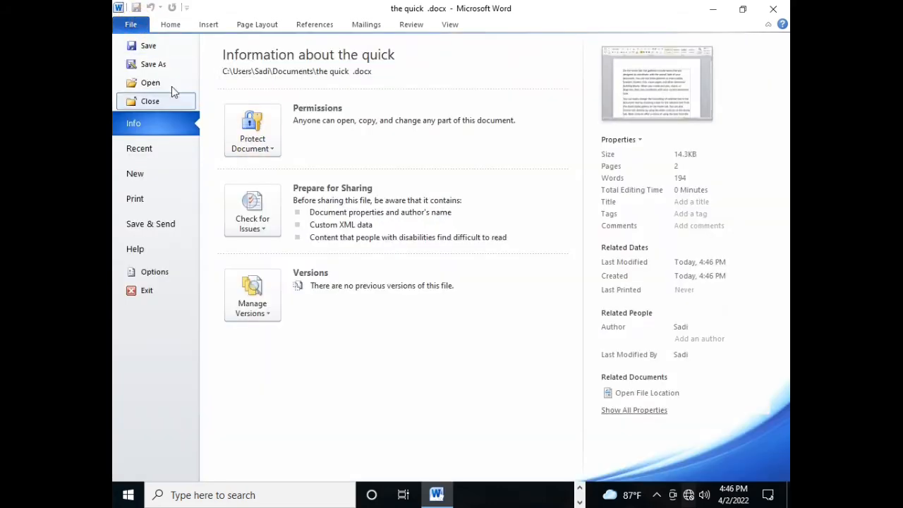
click(131, 24)
click(381, 223)
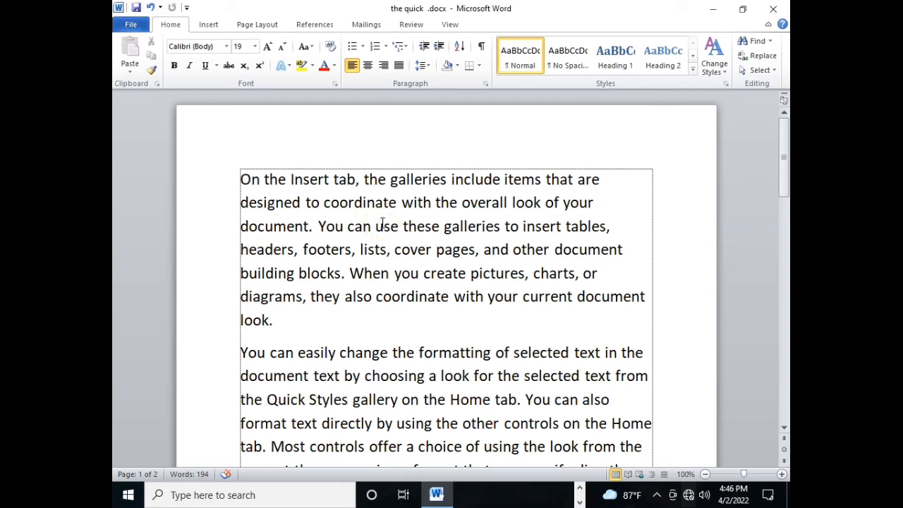
click(385, 230)
click(304, 220)
click(345, 224)
click(118, 22)
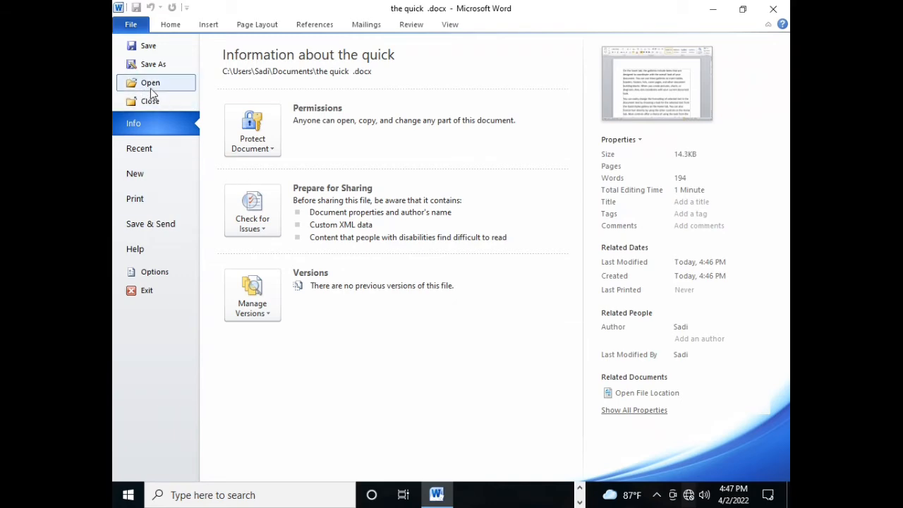
click(131, 24)
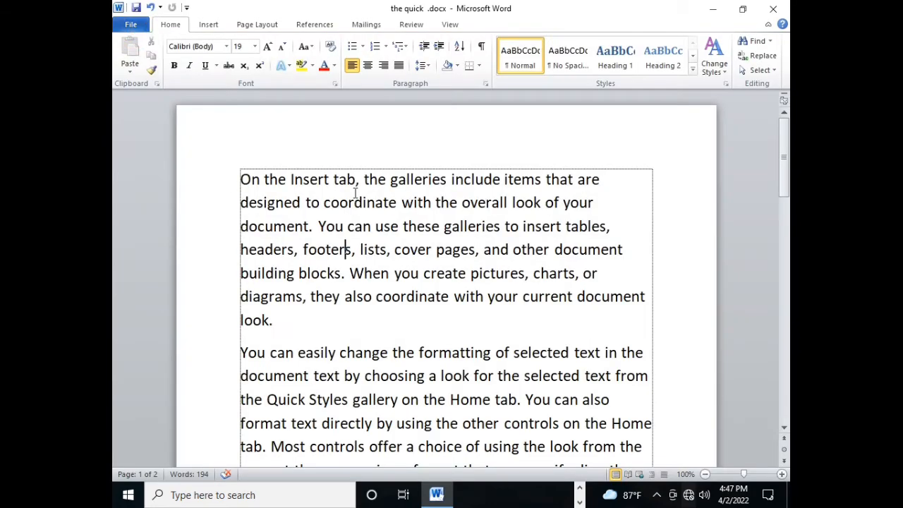
Step: Create a new blank document and increase its font size to 16
click(353, 190)
click(482, 321)
key(ctrl+n)
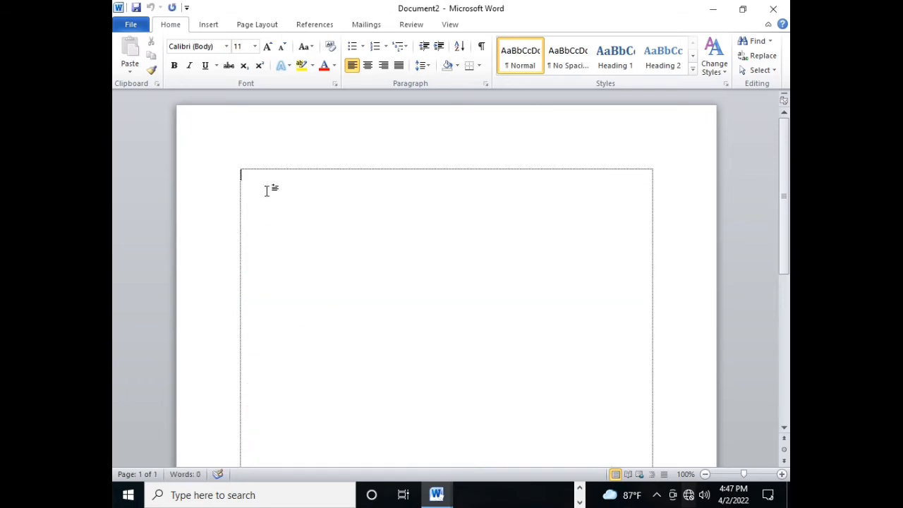
click(267, 190)
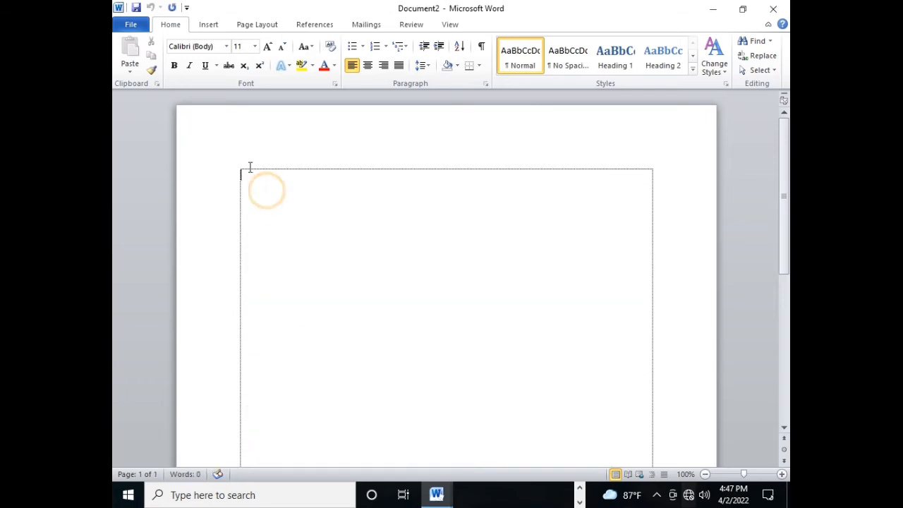
click(264, 45)
click(265, 45)
click(265, 45)
click(319, 233)
click(357, 196)
click(356, 198)
click(280, 186)
key(ctrl+o)
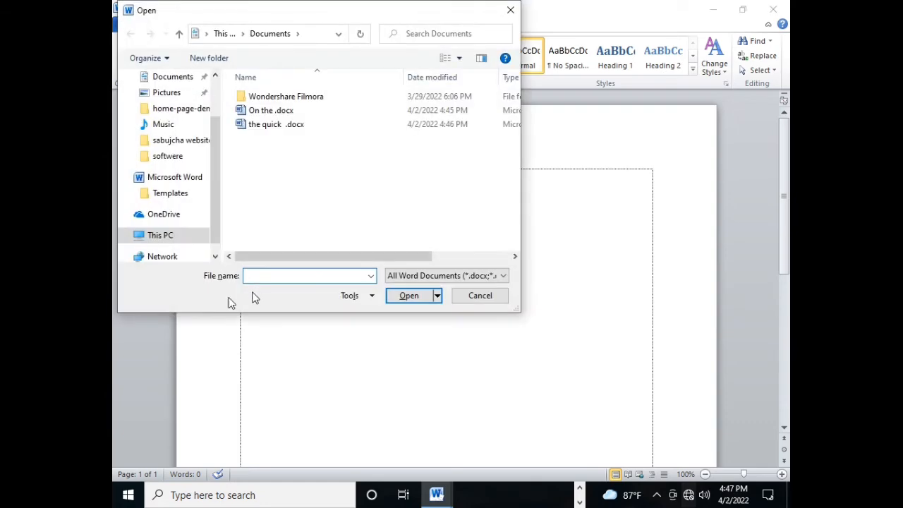
click(508, 10)
click(371, 224)
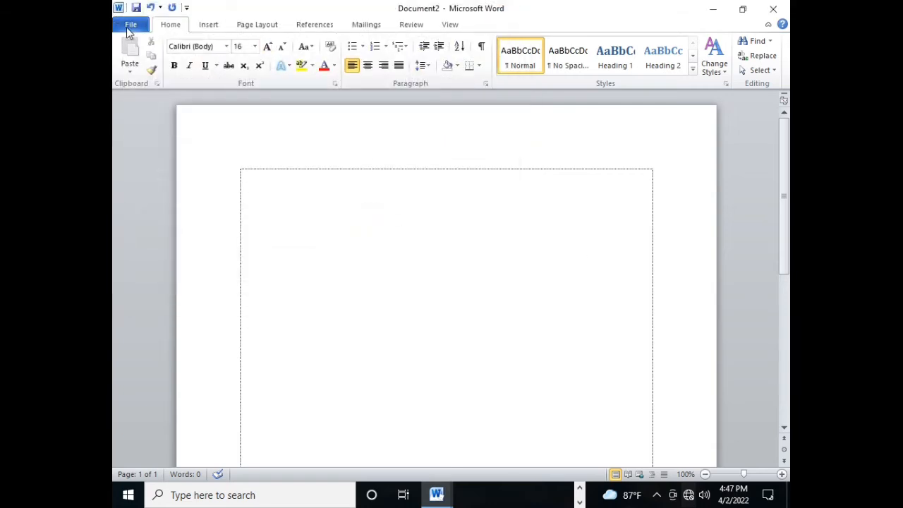
Step: Open the saved document "the quick .docx" from the Documents folder by looking up its name with "the"
click(131, 25)
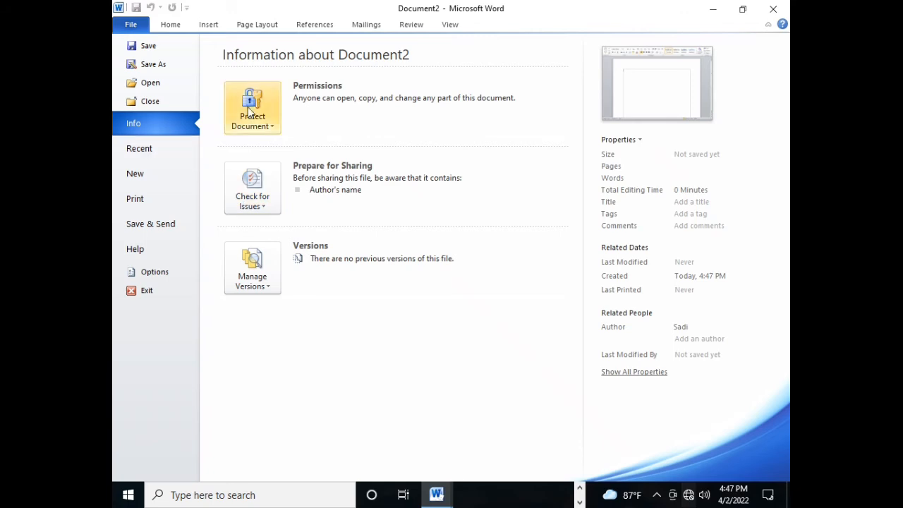
click(145, 83)
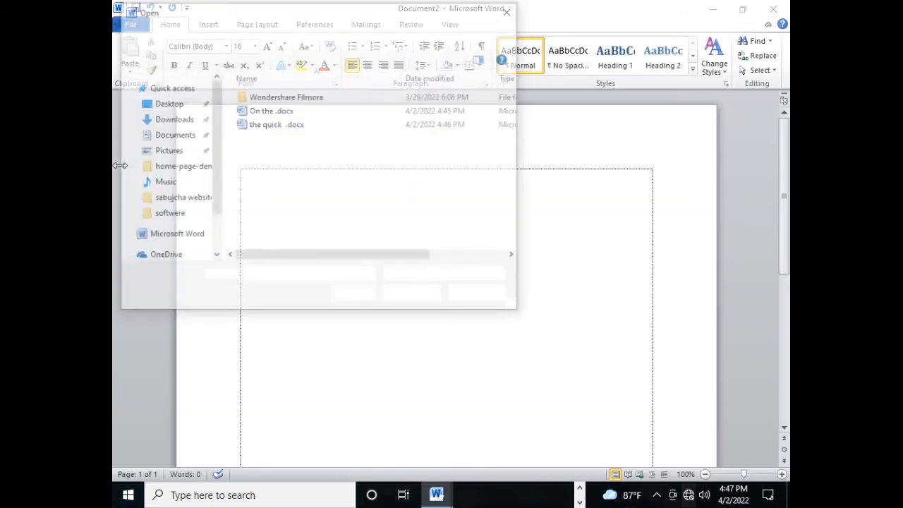
click(283, 279)
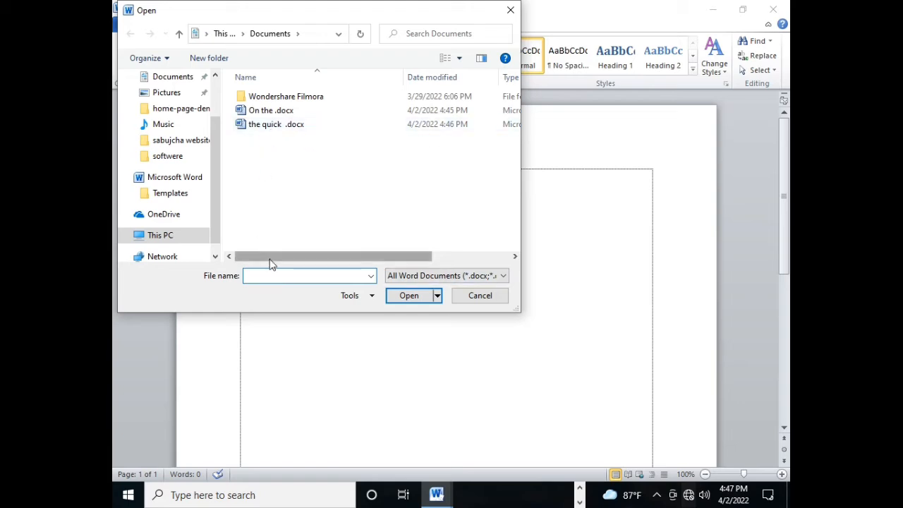
text(the)
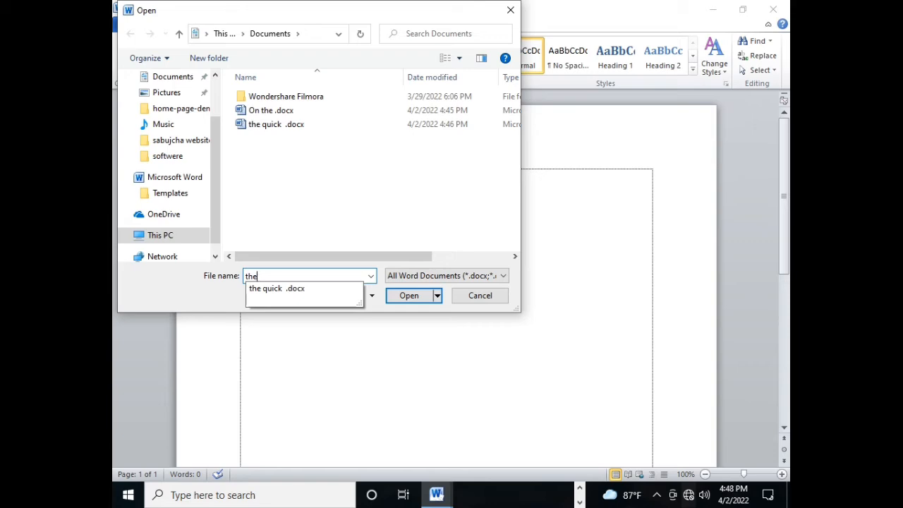
click(288, 294)
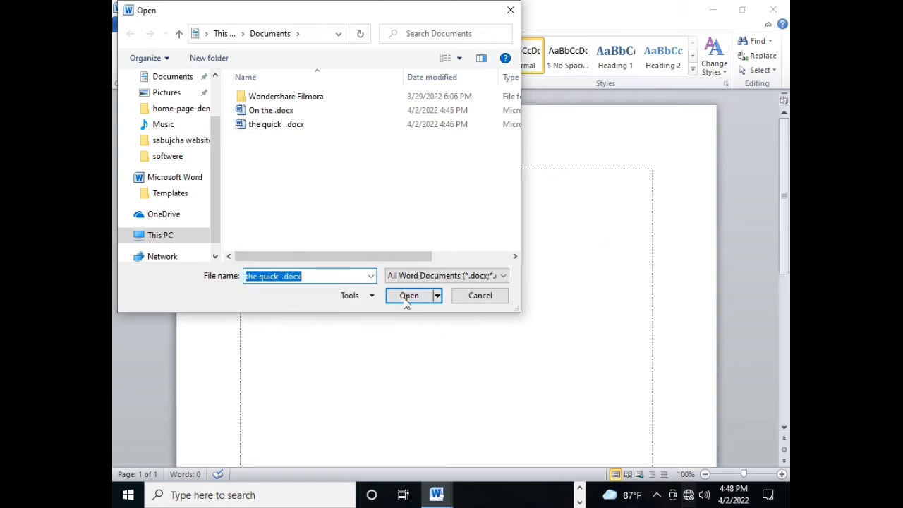
click(416, 299)
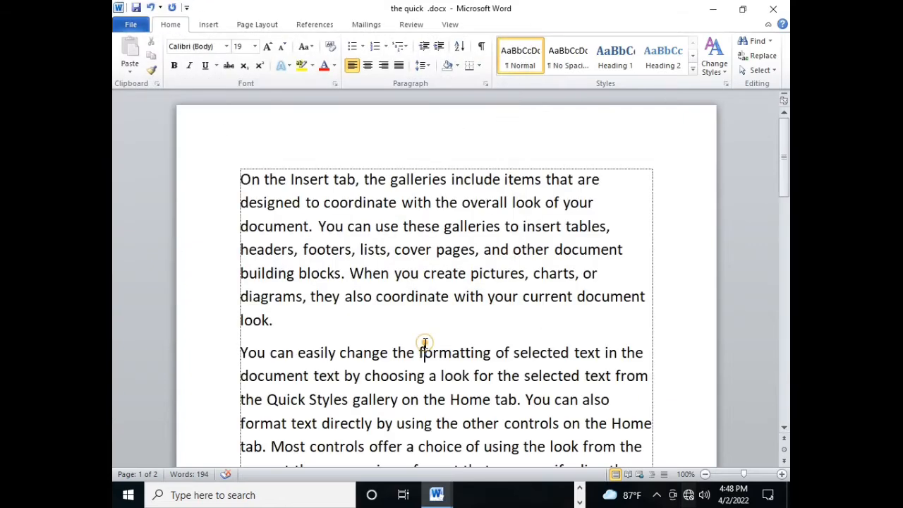
click(454, 299)
click(461, 301)
click(488, 302)
click(429, 274)
click(430, 227)
click(438, 250)
click(437, 274)
click(369, 252)
click(131, 24)
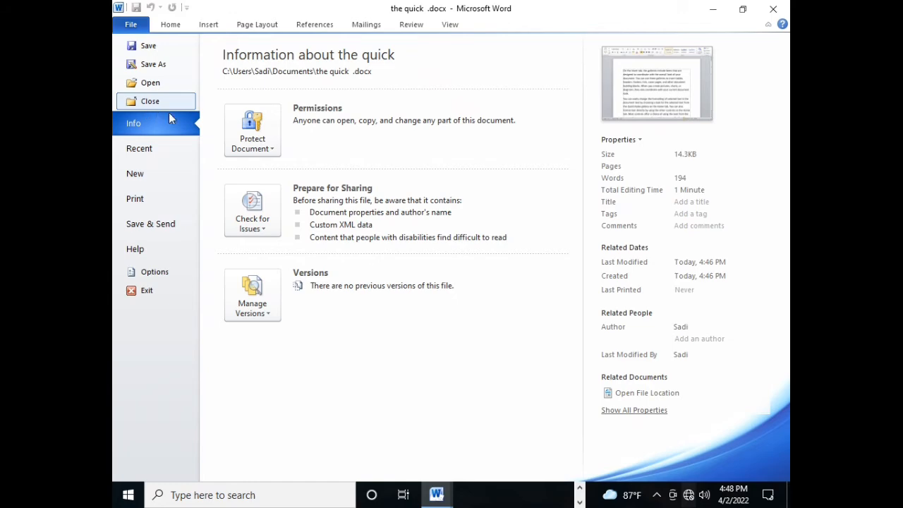
key(Escape)
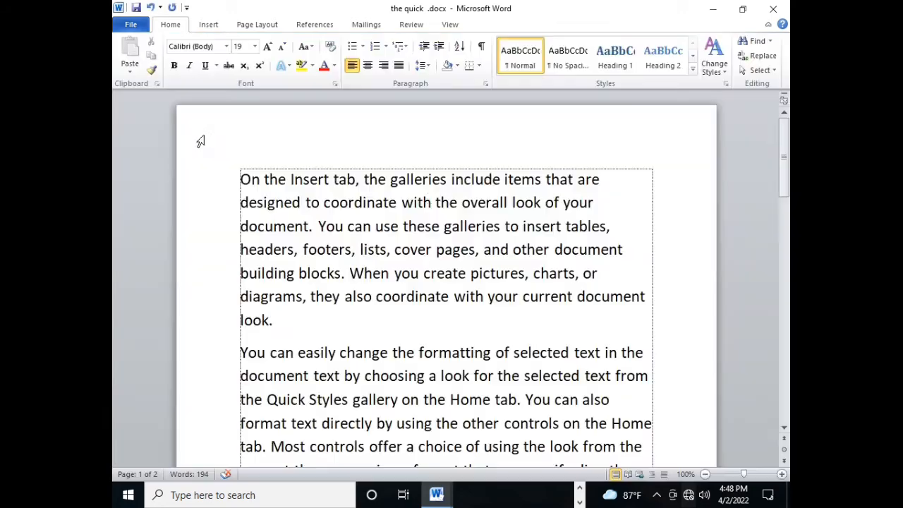
Step: Close "the quick .docx" and the blank Document2 without saving
click(127, 26)
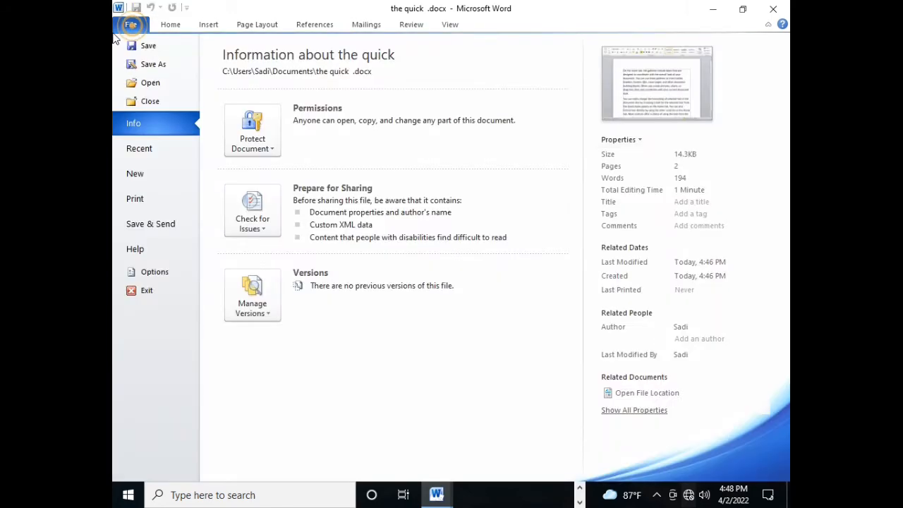
click(158, 101)
key(ctrl+n)
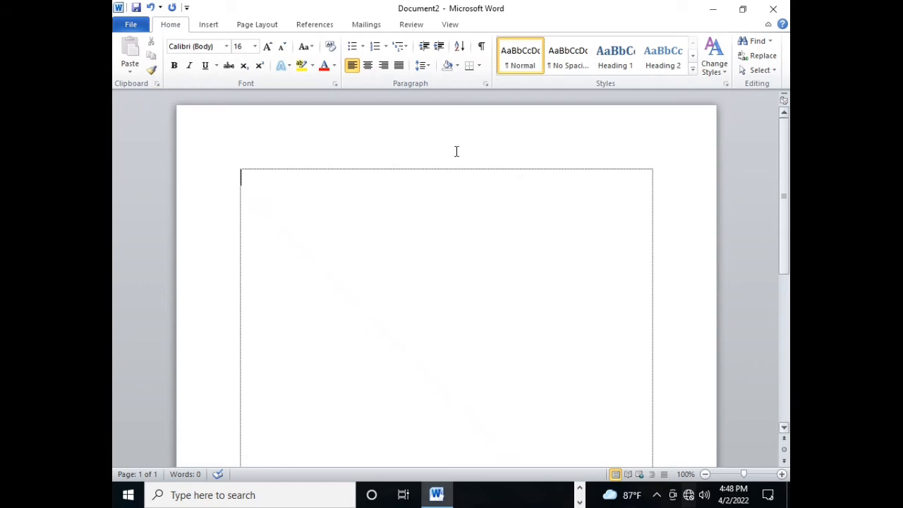
click(127, 27)
click(157, 101)
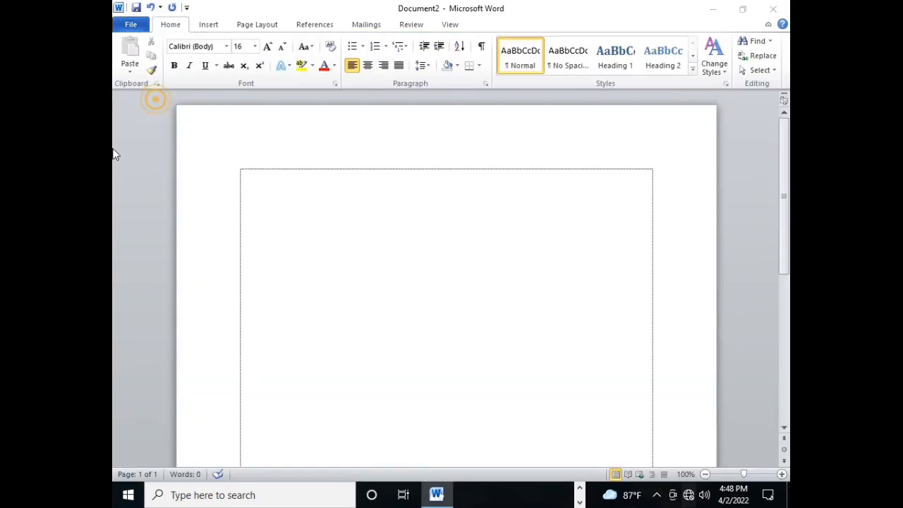
click(467, 266)
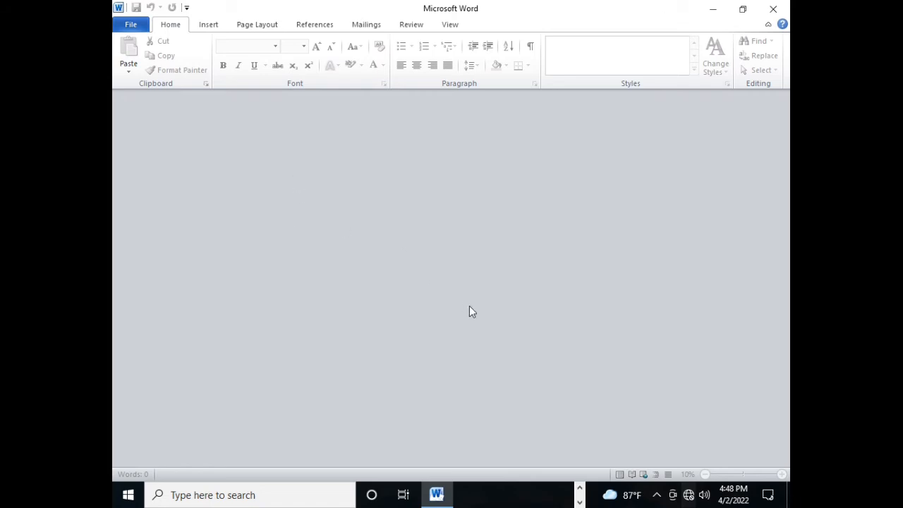
Step: Look through the available templates and create a new document from the Blank document template
click(129, 27)
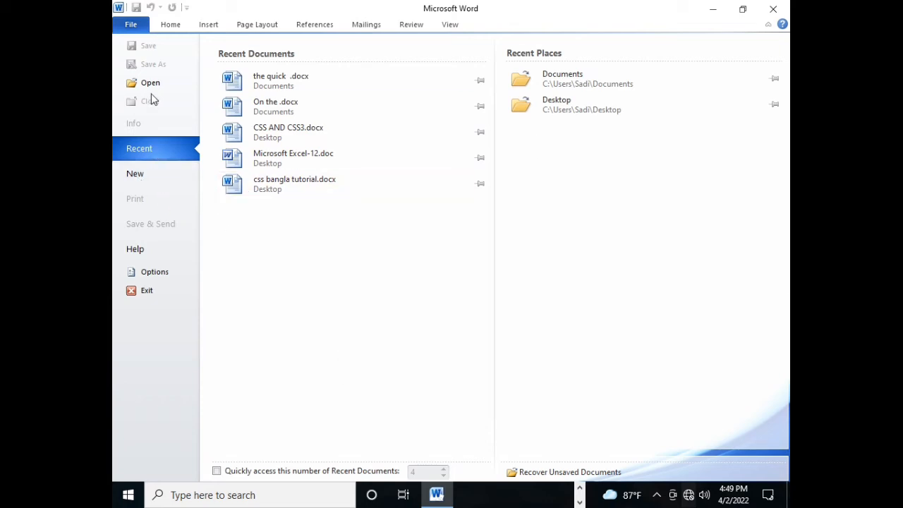
key(Escape)
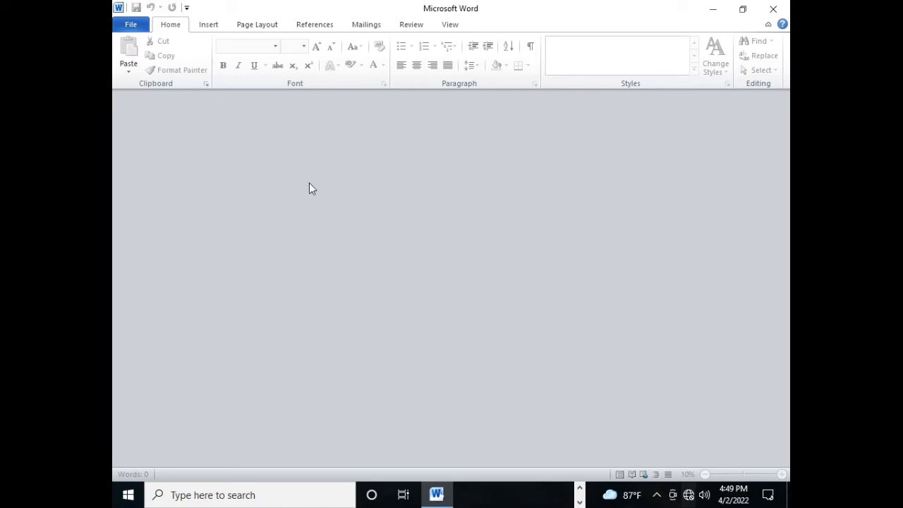
click(127, 25)
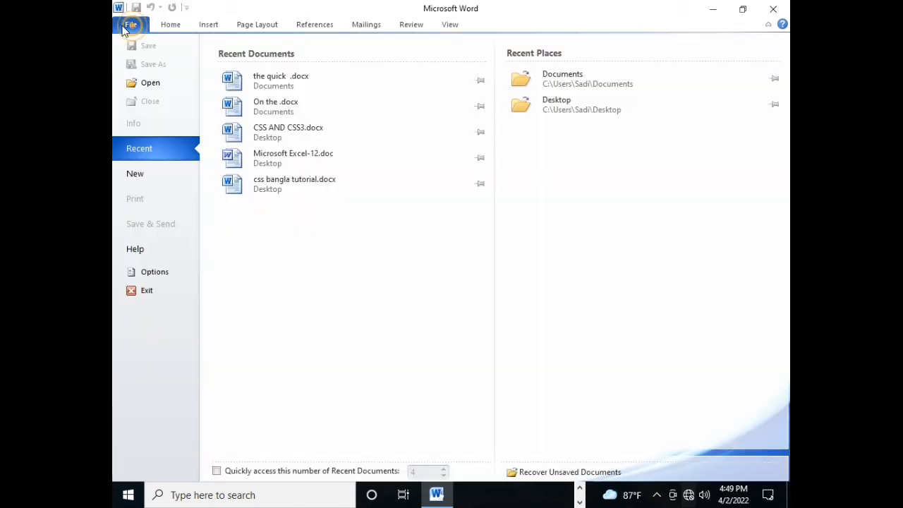
click(137, 175)
scroll(371, 326, down, 3)
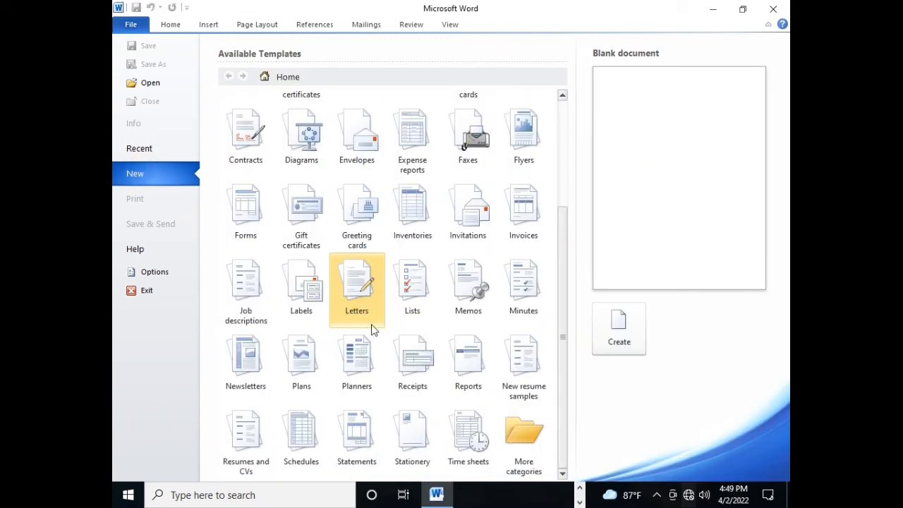
scroll(445, 389, up, 3)
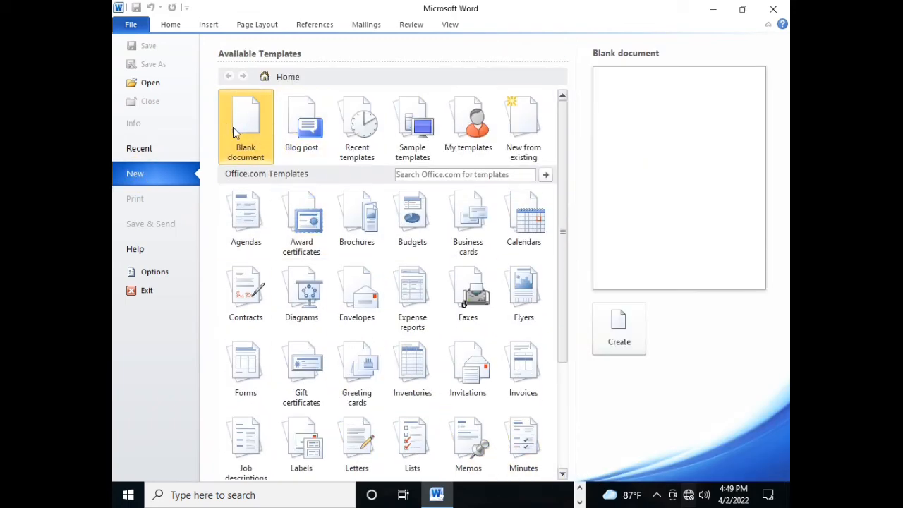
click(621, 329)
click(297, 185)
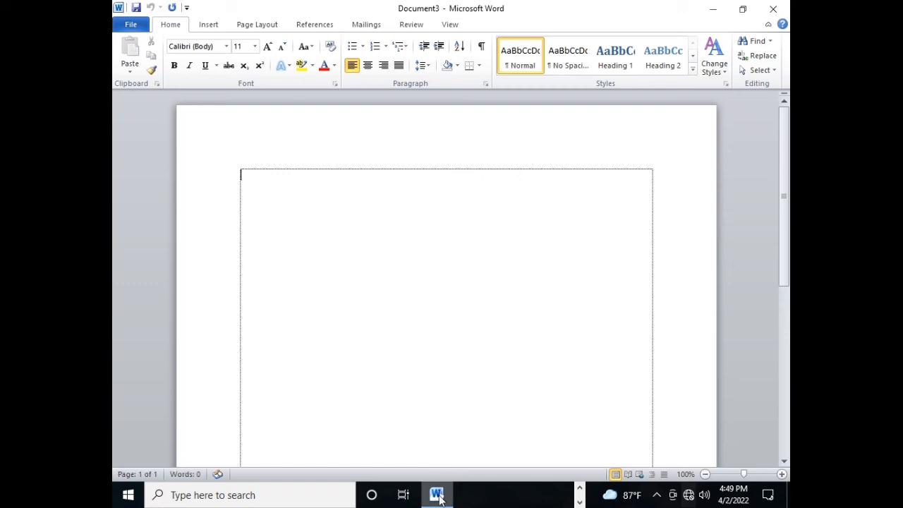
click(294, 207)
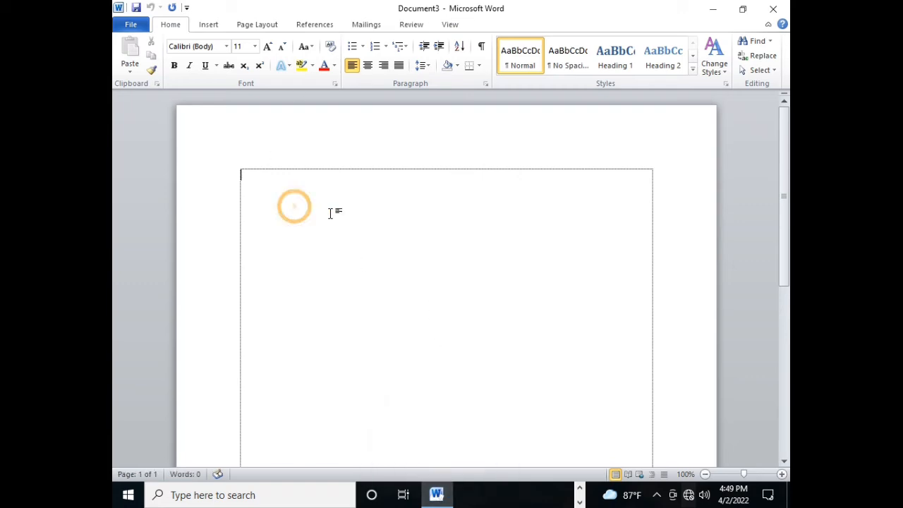
click(276, 197)
Step: Add two more blank documents directly and check the open document windows after each one
key(ctrl+n)
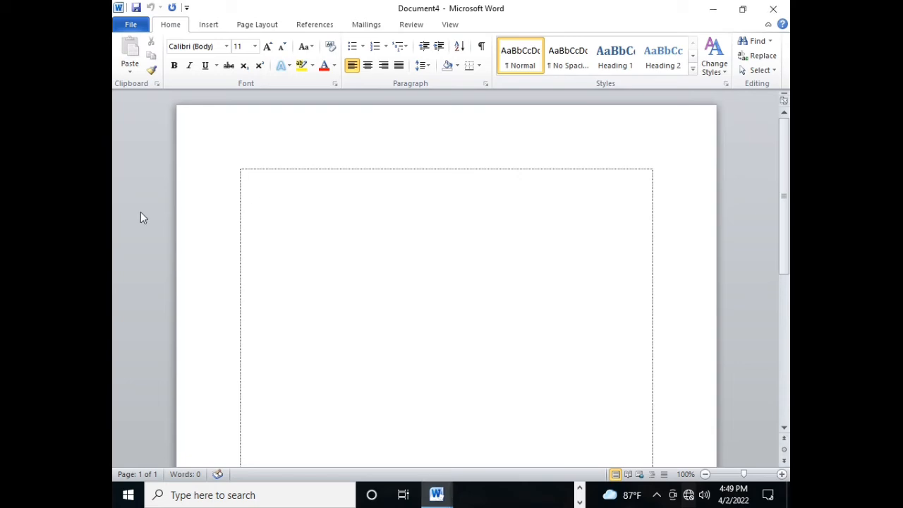
mouse_move(436, 494)
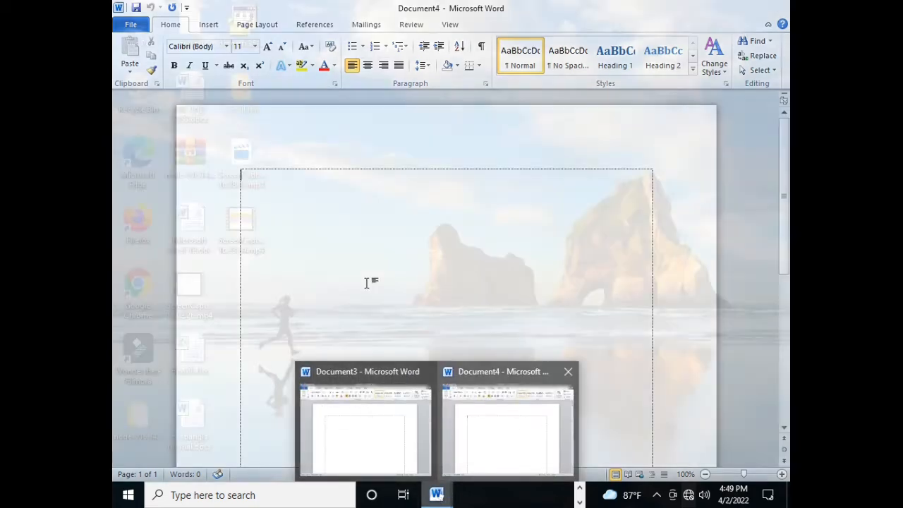
click(284, 224)
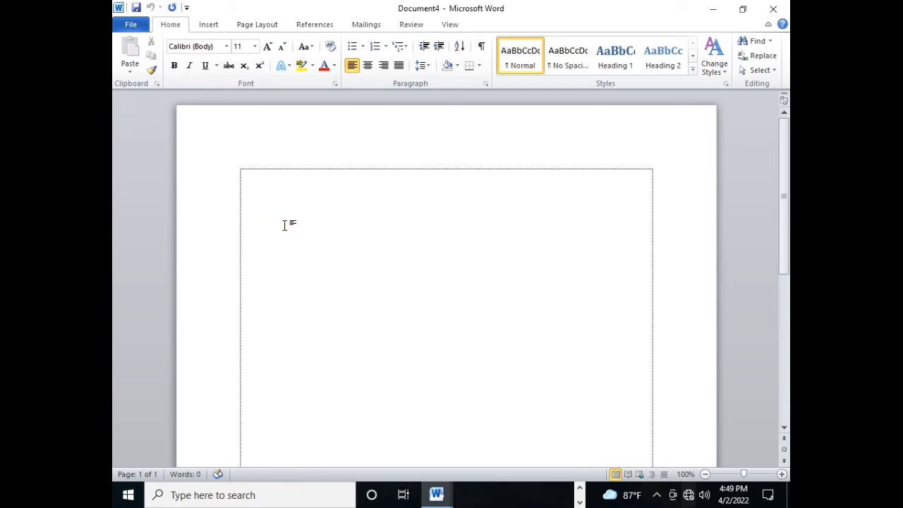
key(ctrl+n)
mouse_move(436, 494)
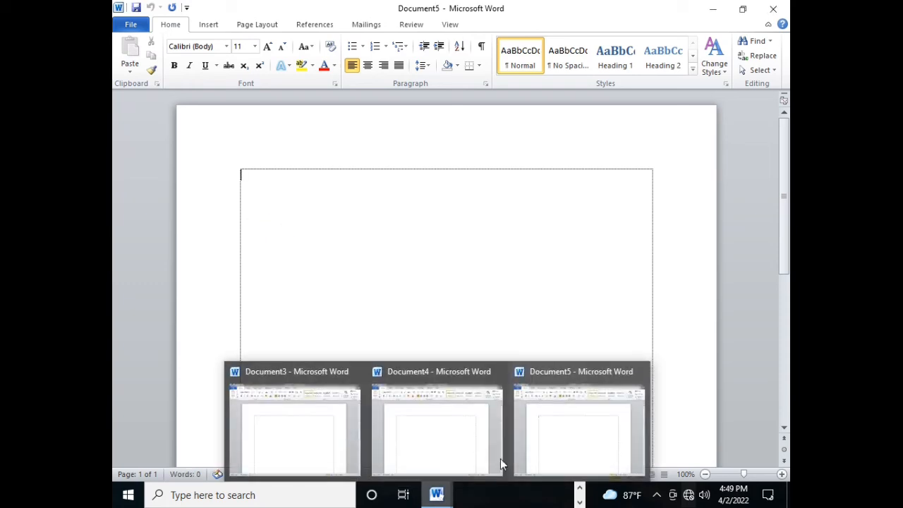
click(364, 197)
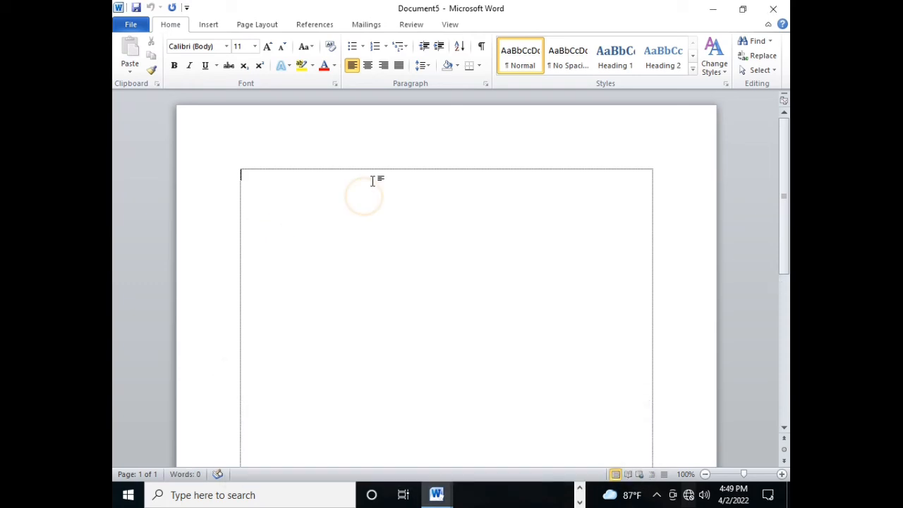
Step: Create one more document by choosing the Blank document template among the available templates
click(128, 26)
click(140, 176)
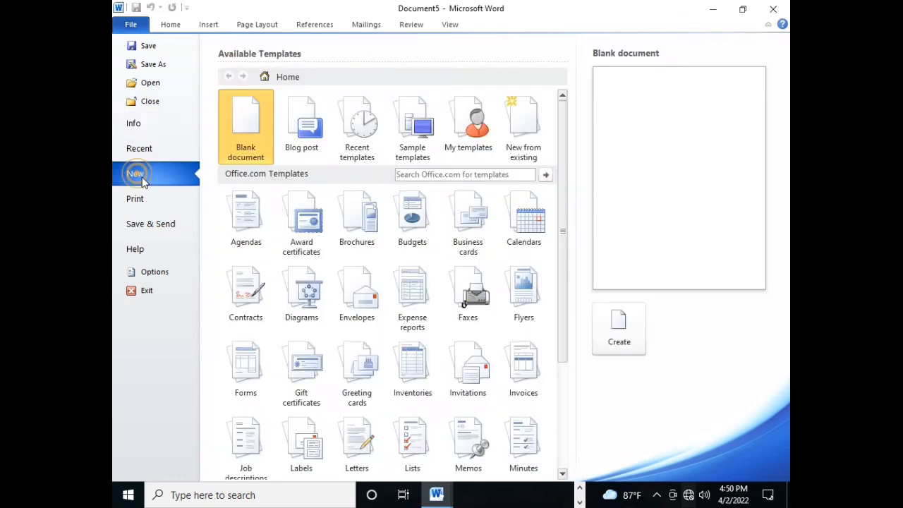
click(240, 112)
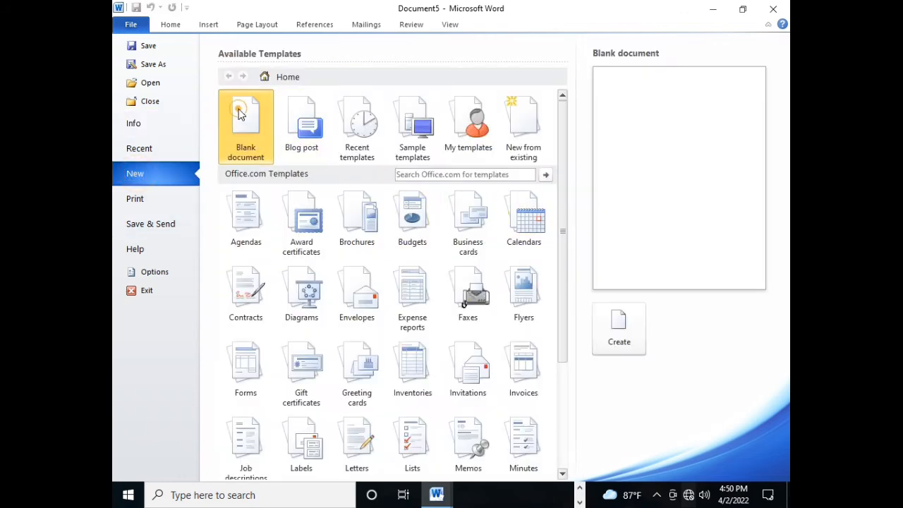
click(631, 337)
click(299, 218)
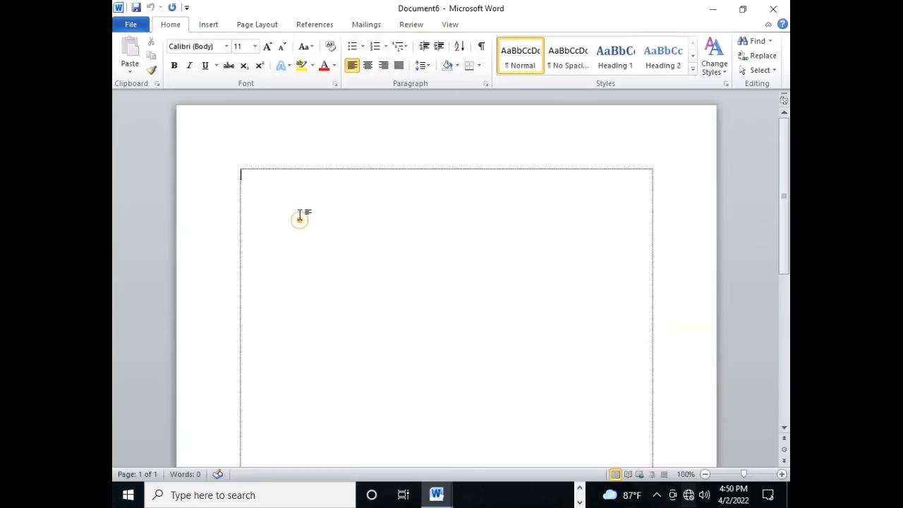
Step: Bring up the print settings of the blank document and set the number of copies to 3
click(120, 25)
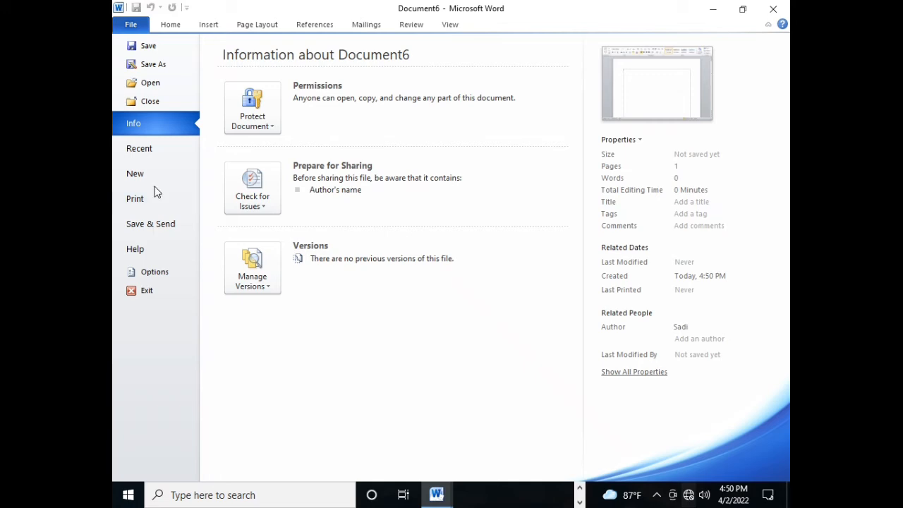
click(156, 201)
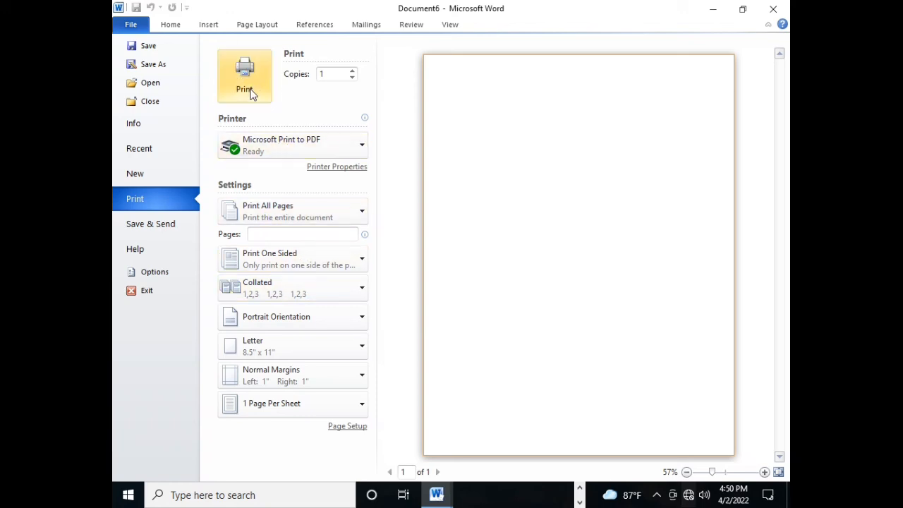
click(332, 73)
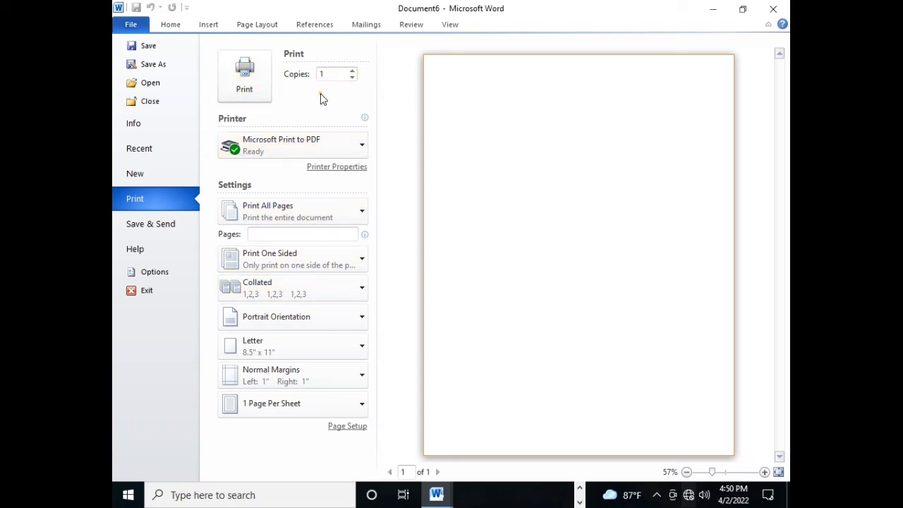
click(319, 94)
click(334, 69)
click(330, 93)
double_click(330, 73)
click(329, 92)
click(342, 70)
click(328, 107)
click(329, 73)
click(321, 113)
click(328, 73)
click(329, 111)
click(324, 68)
click(329, 74)
click(329, 129)
click(328, 117)
click(352, 70)
click(317, 120)
double_click(329, 74)
click(351, 72)
click(317, 111)
Step: Look over the available printers and page range choices, keeping Microsoft Print to PDF and Print All Pages
click(362, 152)
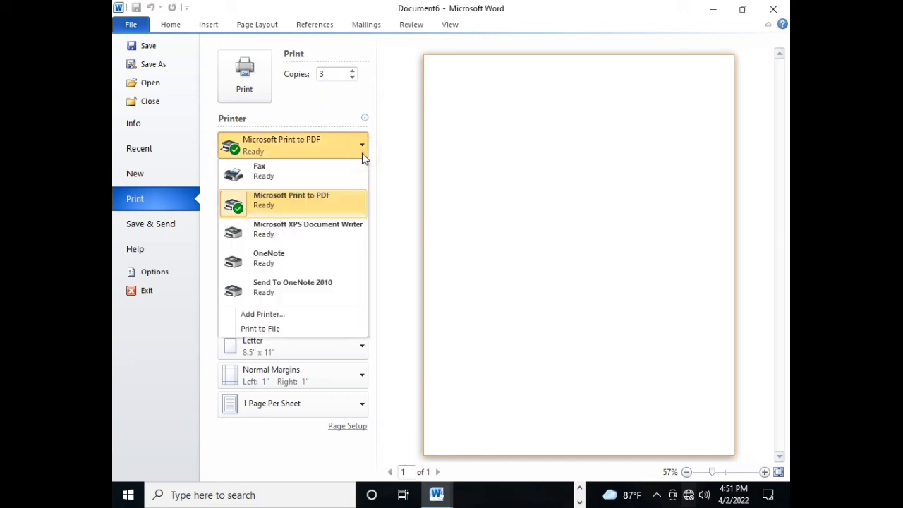
click(362, 153)
click(362, 153)
click(362, 153)
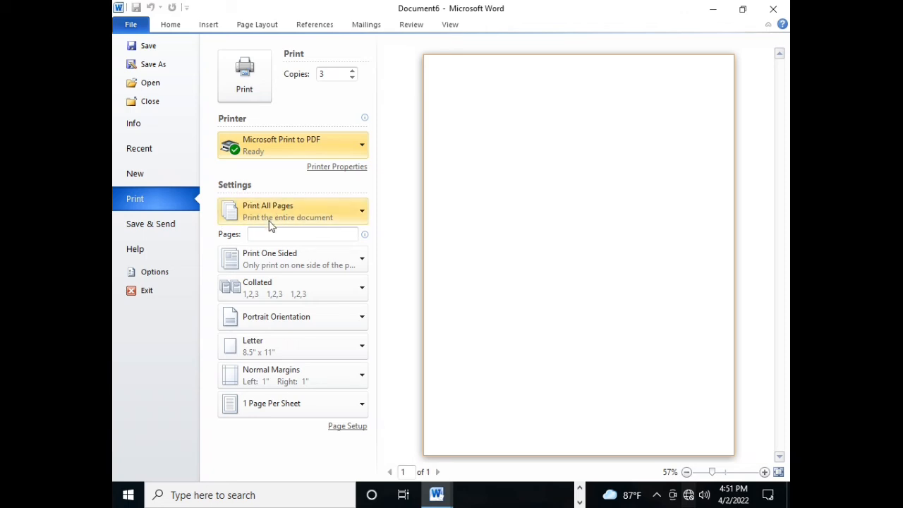
click(338, 223)
click(309, 251)
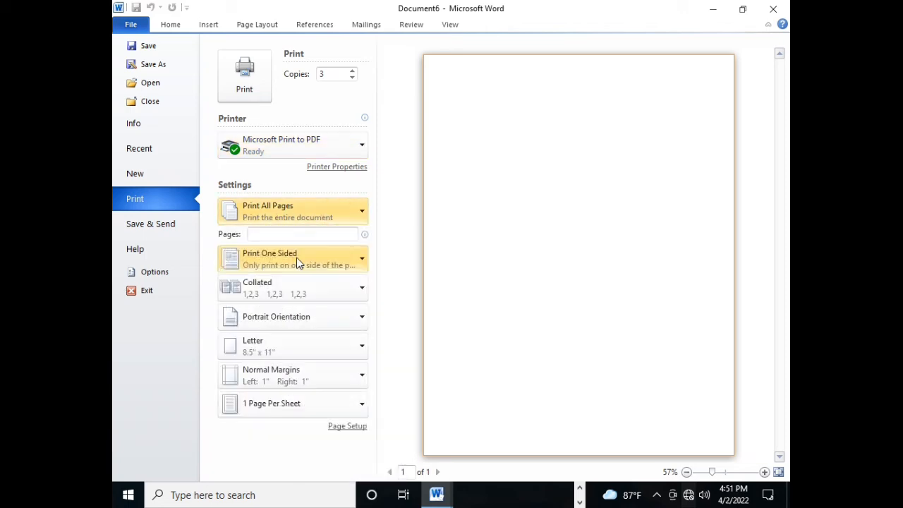
Step: Set the print range to Print Current Page and return to the document without printing
click(284, 233)
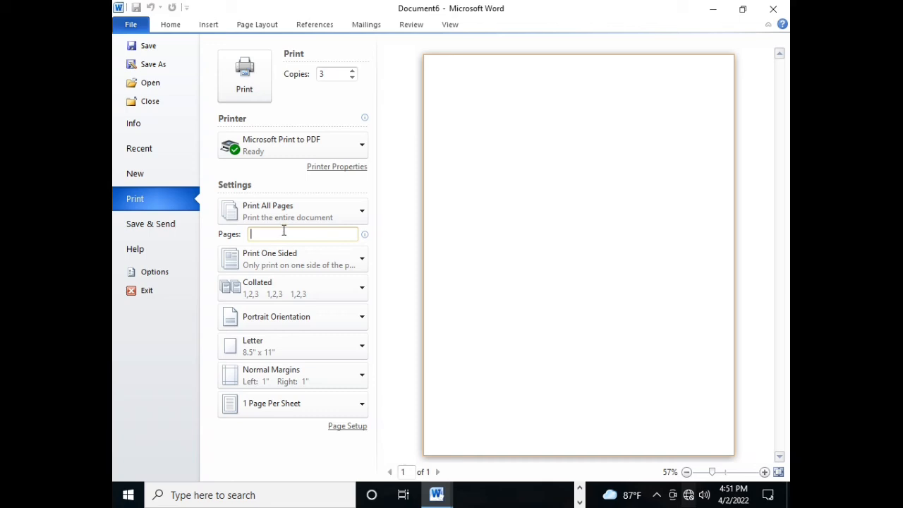
click(285, 221)
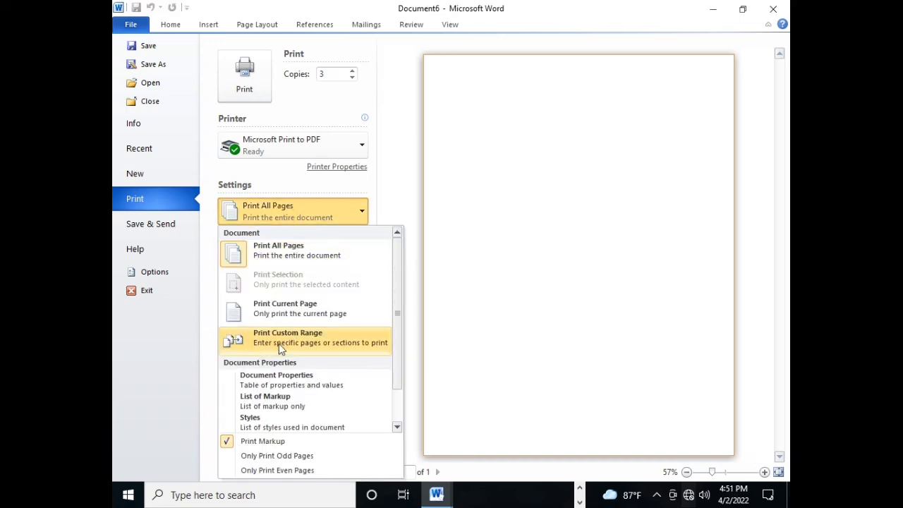
click(295, 313)
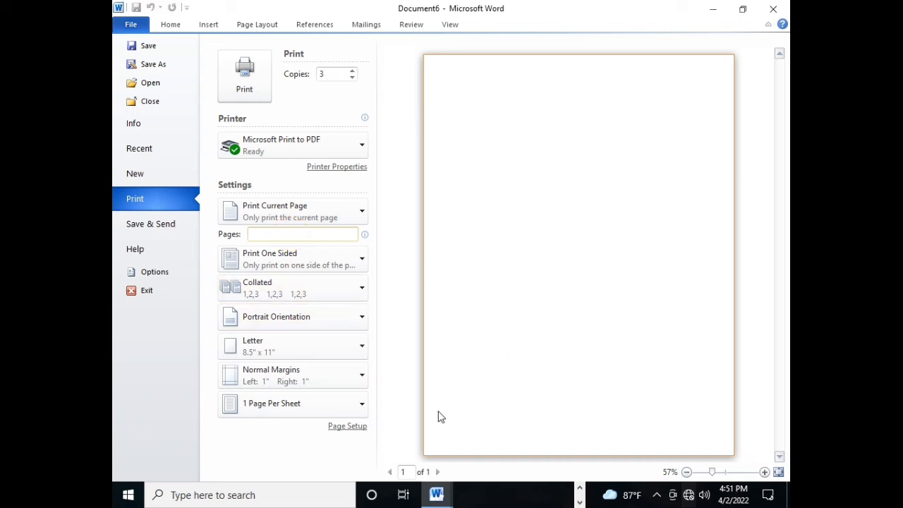
key(Escape)
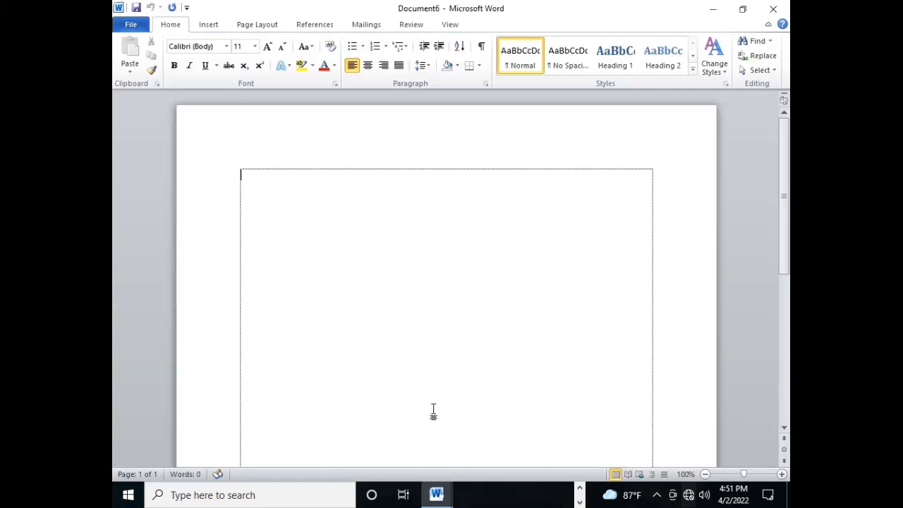
Step: Open "the quick .docx" from the recently used documents
click(124, 25)
click(158, 153)
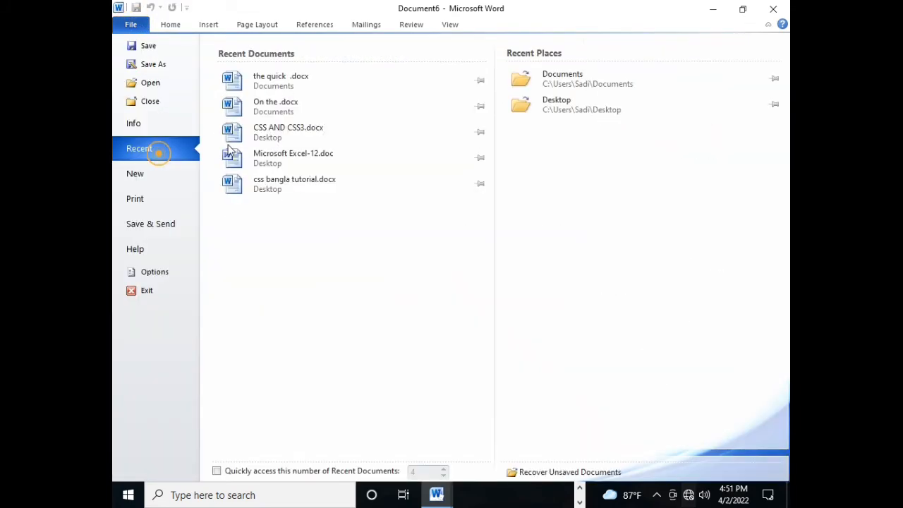
click(257, 90)
click(401, 273)
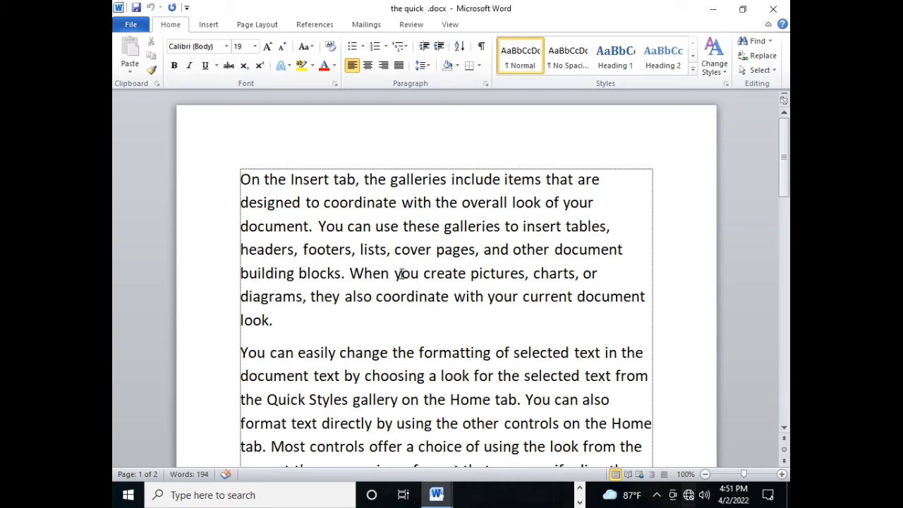
Step: Bring up the print settings of "the quick .docx" and choose Print All Pages as the print range
key(ctrl+p)
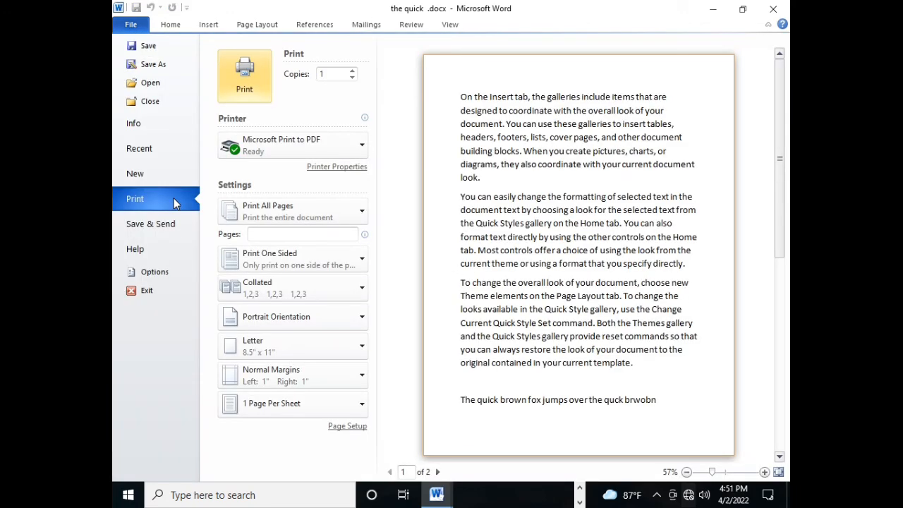
click(257, 221)
click(255, 249)
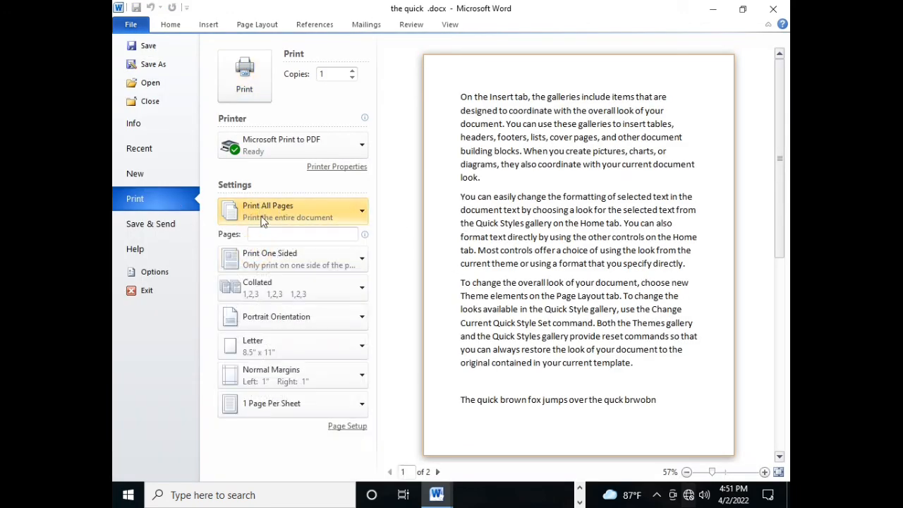
Step: Set the print range to Print Current Page and return to the document
click(272, 237)
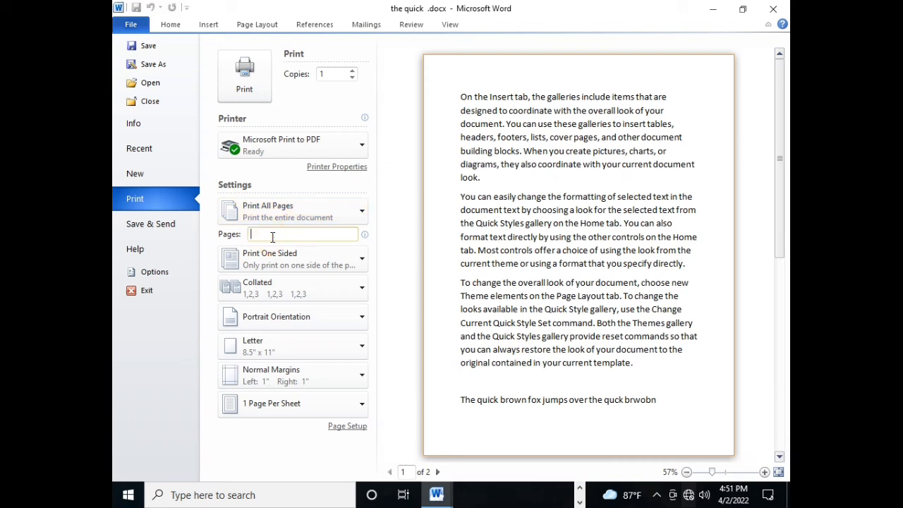
click(282, 210)
click(265, 307)
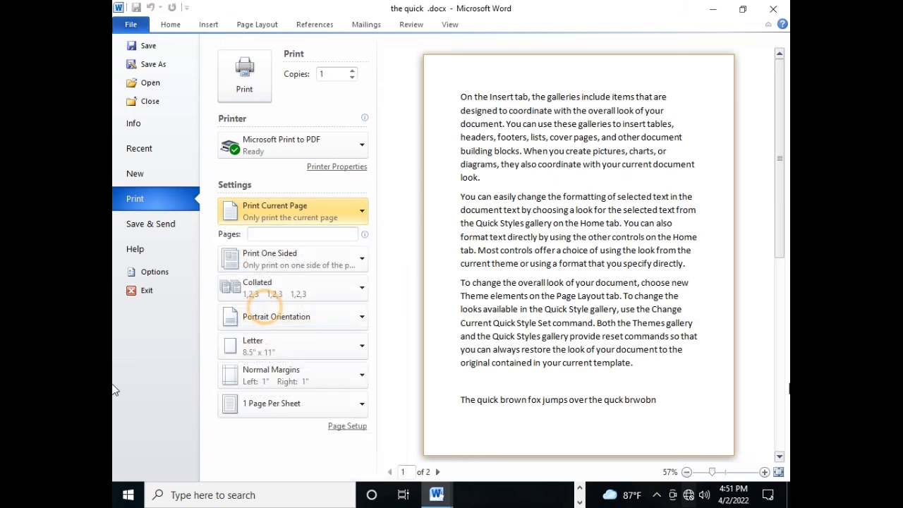
key(Escape)
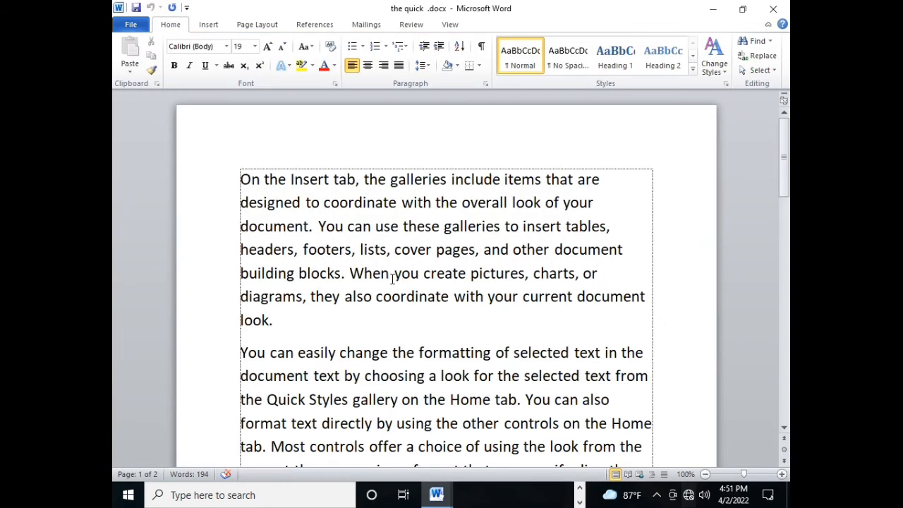
Step: Place the text cursor in the first paragraph on page 1 and choose Print Current Page in the print settings
scroll(392, 279, down, 10)
scroll(403, 334, up, 7)
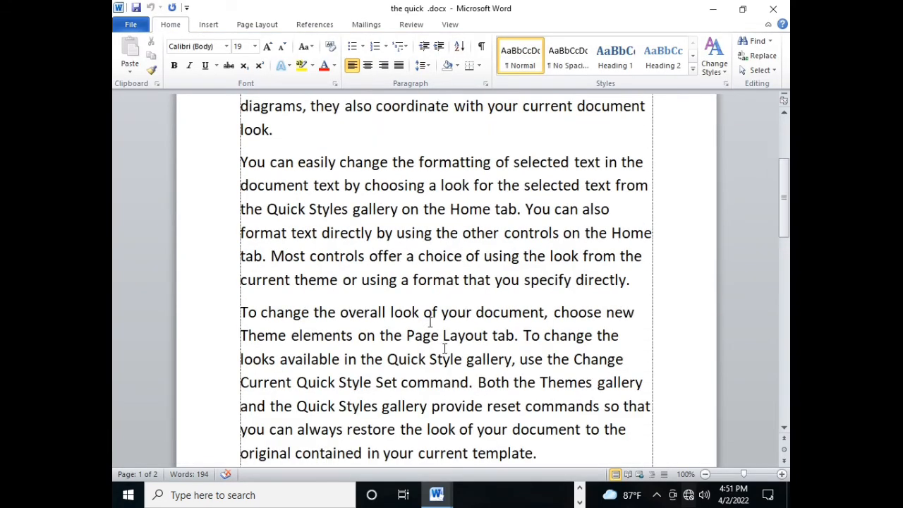
scroll(430, 320, up, 1)
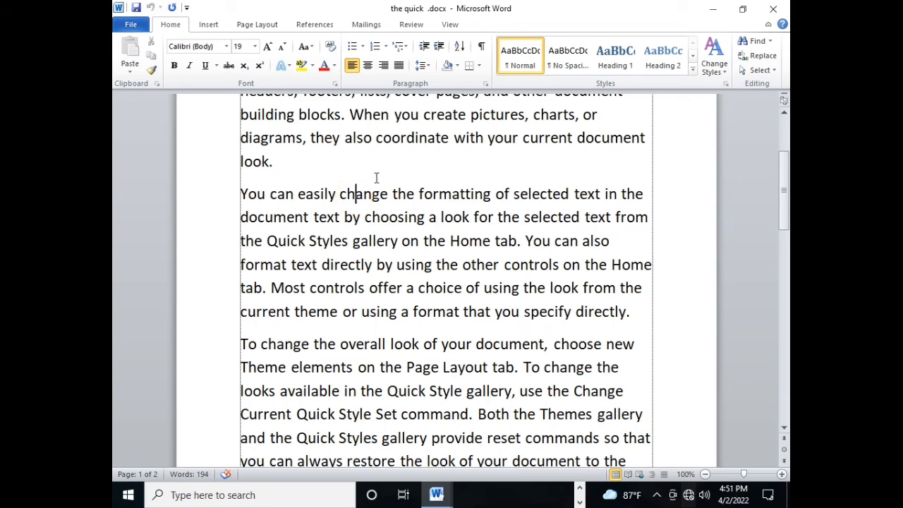
scroll(377, 178, up, 4)
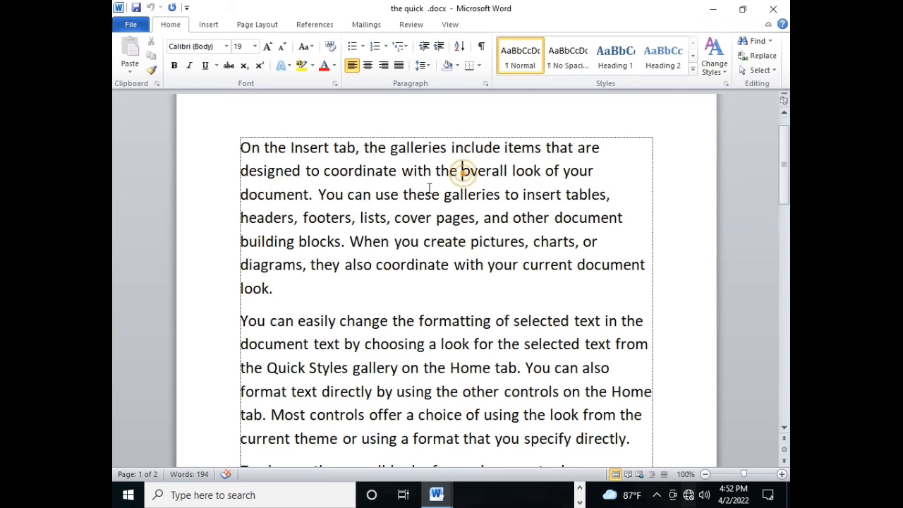
click(445, 219)
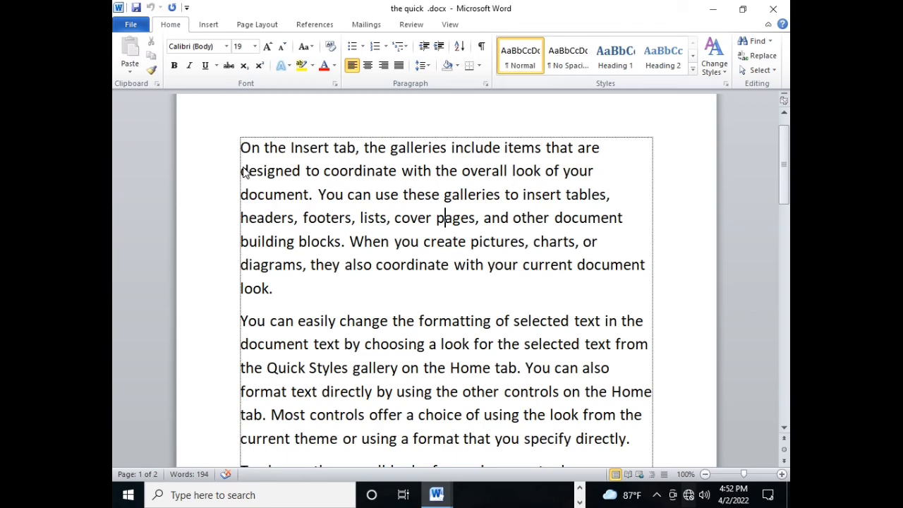
key(ctrl+p)
click(310, 213)
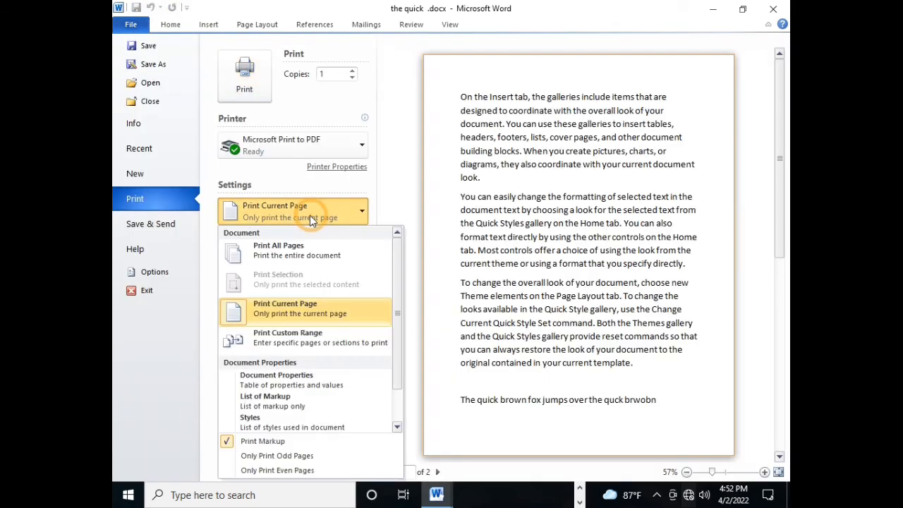
click(306, 321)
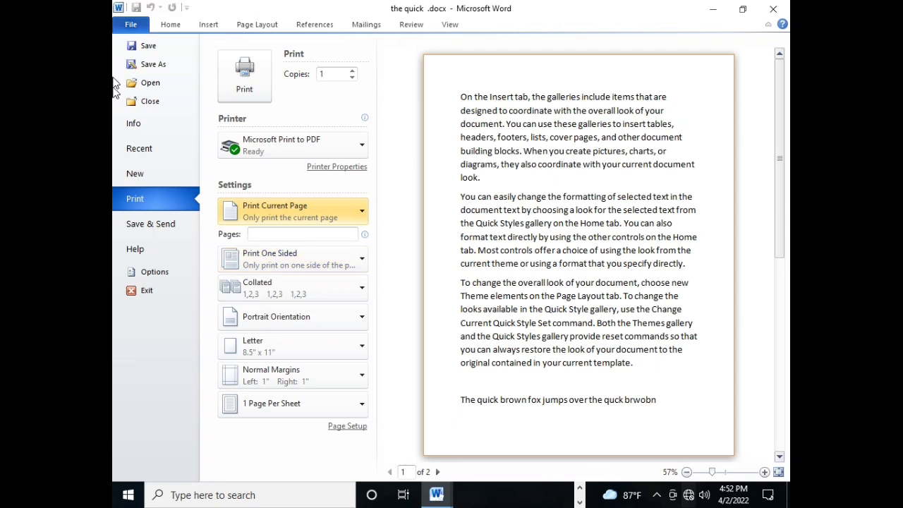
Step: Switch the print range to Print Custom Range and enter the pages 10,15,20,25,30
click(308, 221)
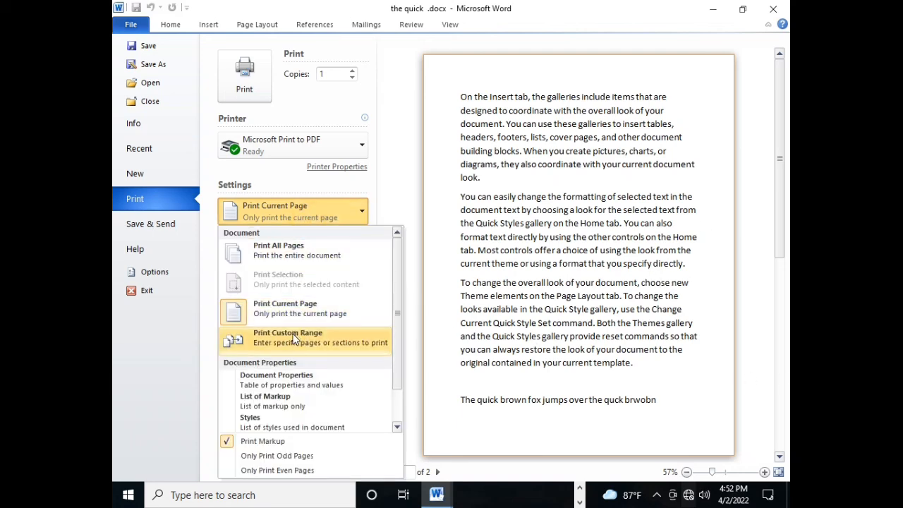
click(294, 339)
click(290, 236)
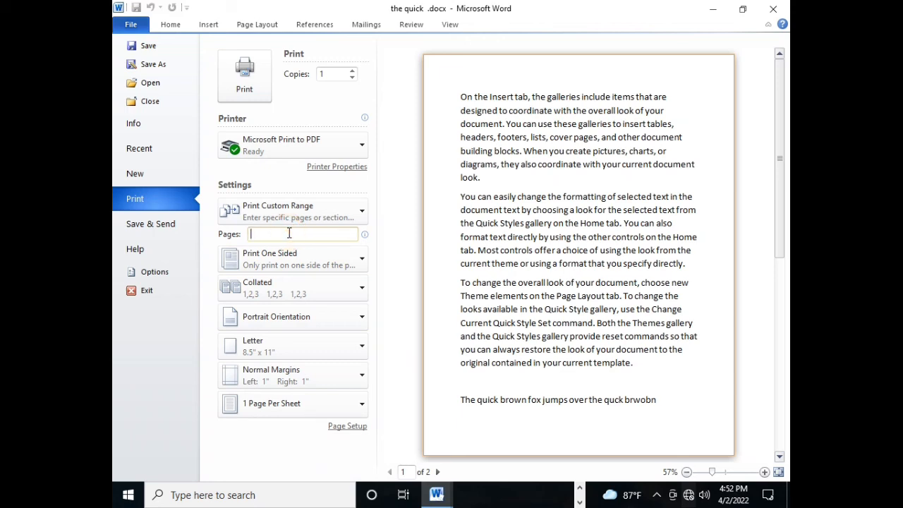
text(10,15,20,25,30)
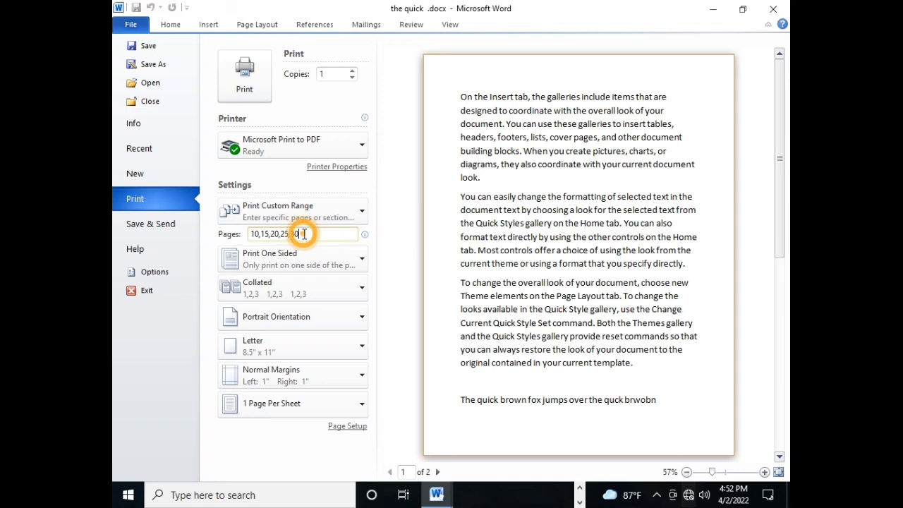
drag(304, 234, 251, 234)
click(304, 236)
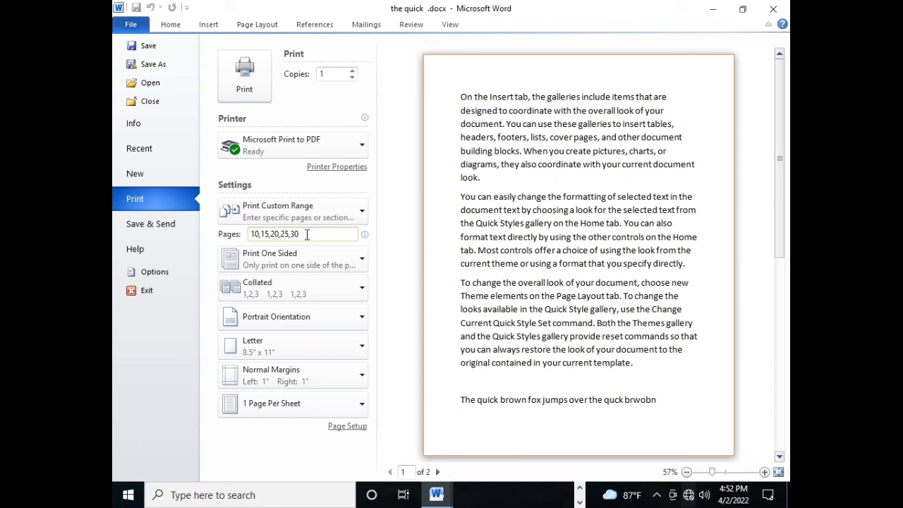
drag(306, 236, 252, 235)
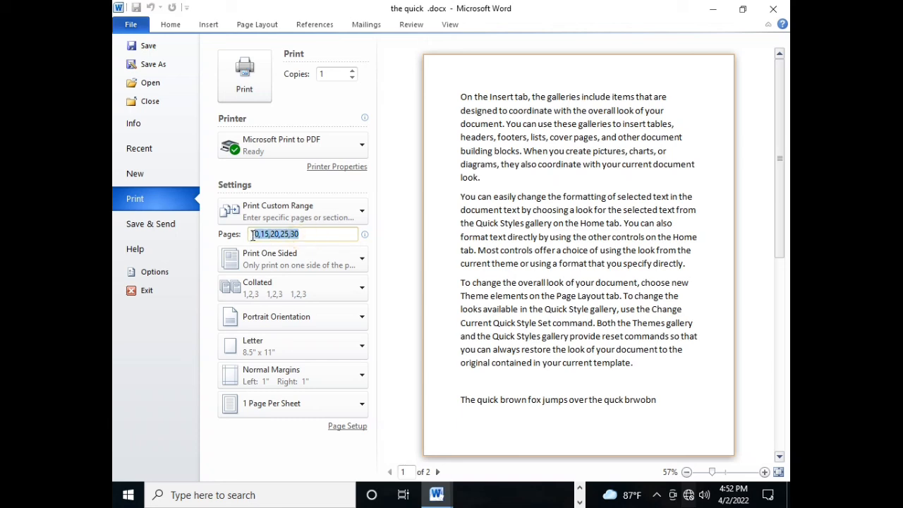
click(332, 231)
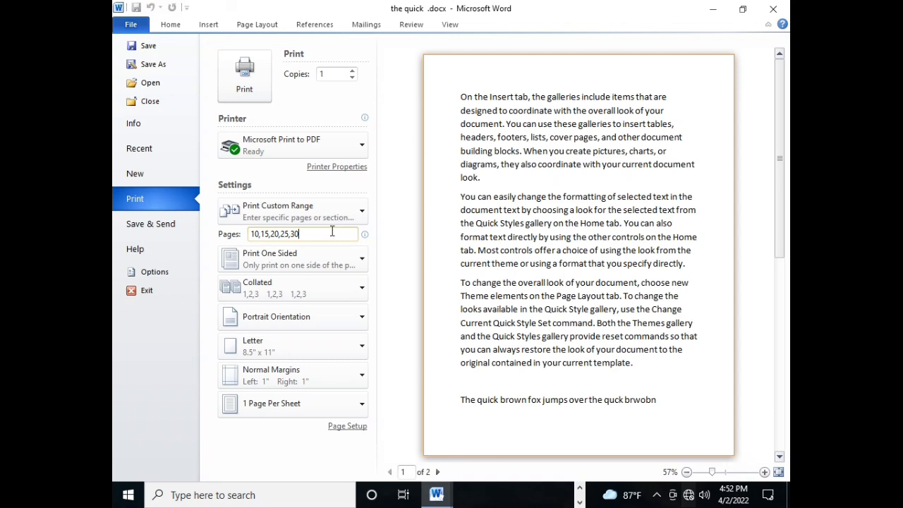
Step: Replace the list of individual pages with the continuous page range 10-20
key(BackSpace)
key(BackSpace)
key(BackSpace)
key(BackSpace)
key(BackSpace)
key(BackSpace)
key(BackSpace)
key(BackSpace)
key(BackSpace)
key(BackSpace)
key(BackSpace)
key(BackSpace)
key(BackSpace)
key(BackSpace)
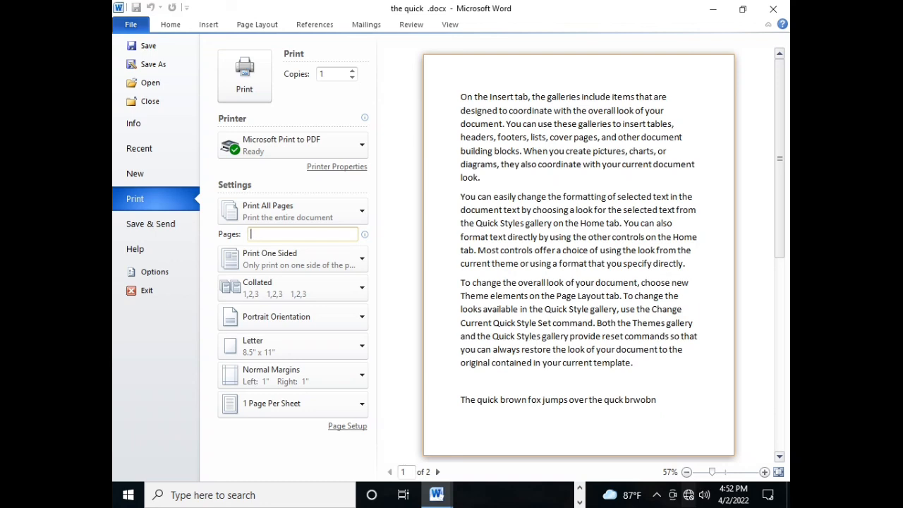
text(10)
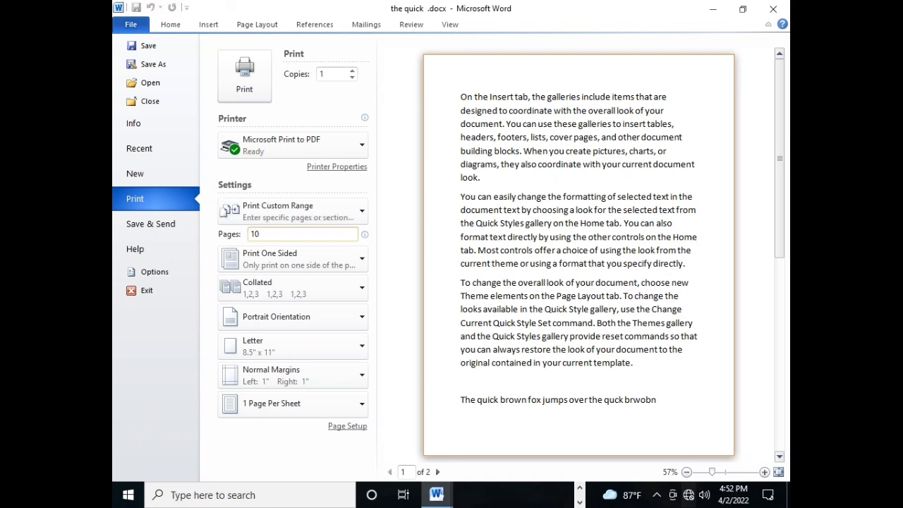
text(-20)
drag(252, 233, 272, 236)
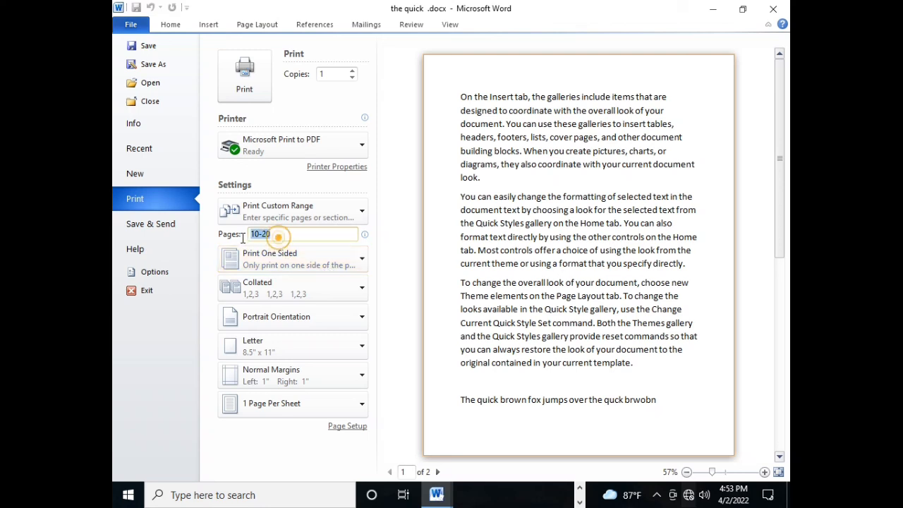
Step: Clear the custom page range from the print settings
click(290, 239)
key(BackSpace)
key(BackSpace)
key(BackSpace)
key(BackSpace)
key(BackSpace)
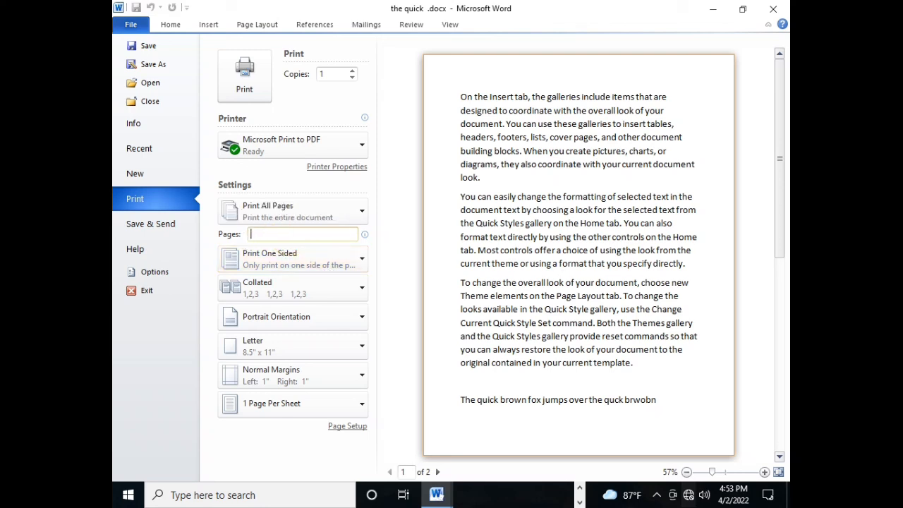
Step: Look over the Save & Send and Help pages and the general Word Options without changing anything
click(146, 233)
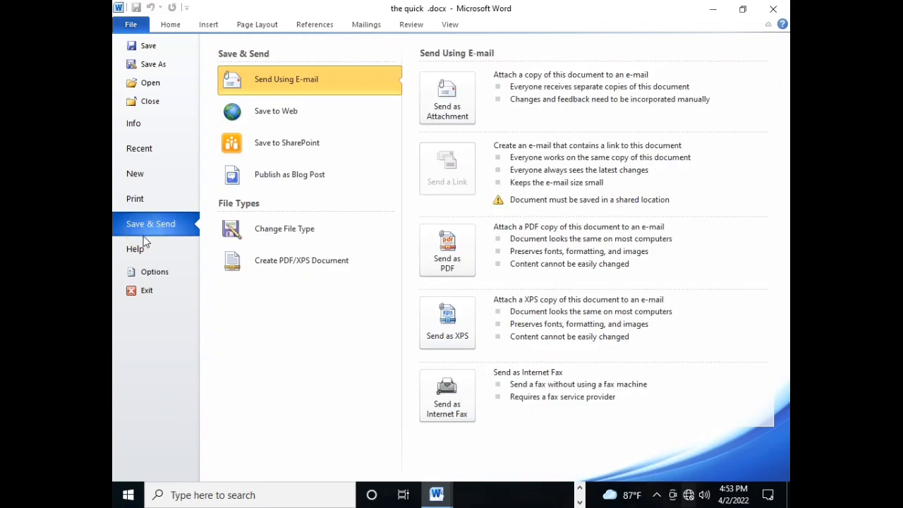
click(141, 246)
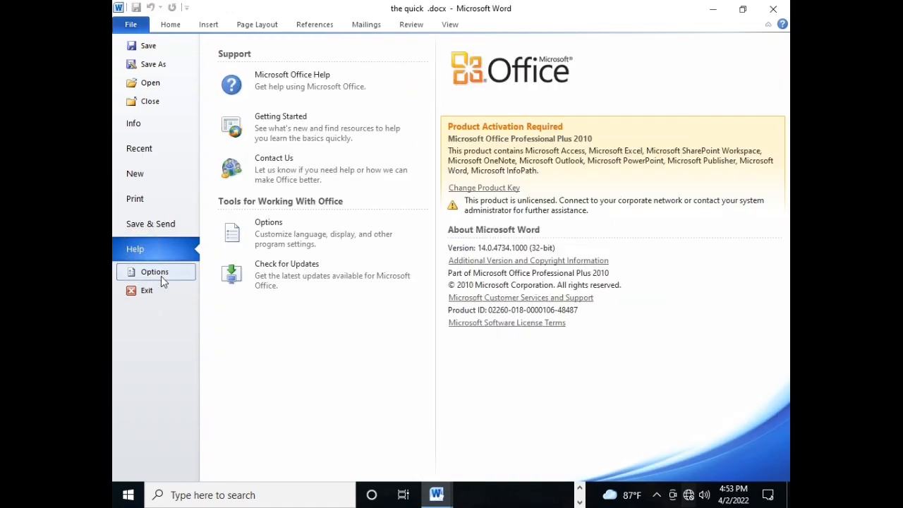
click(158, 281)
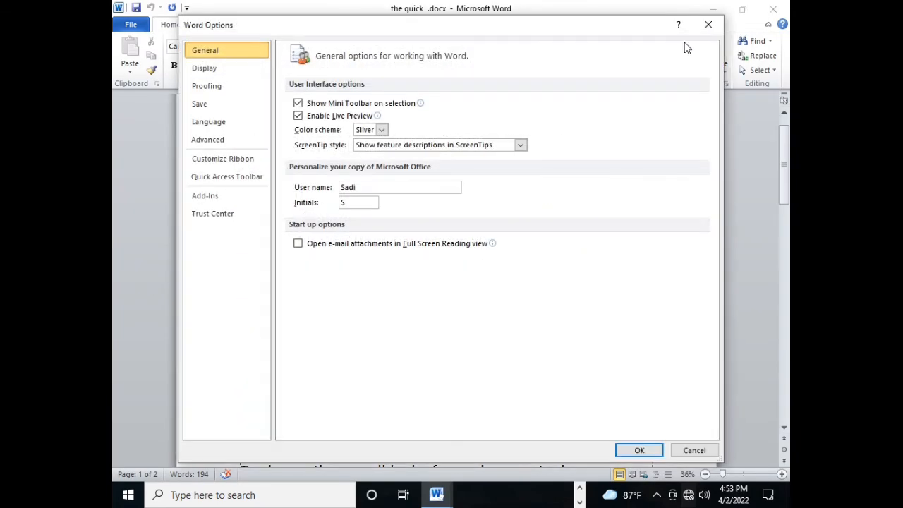
click(709, 24)
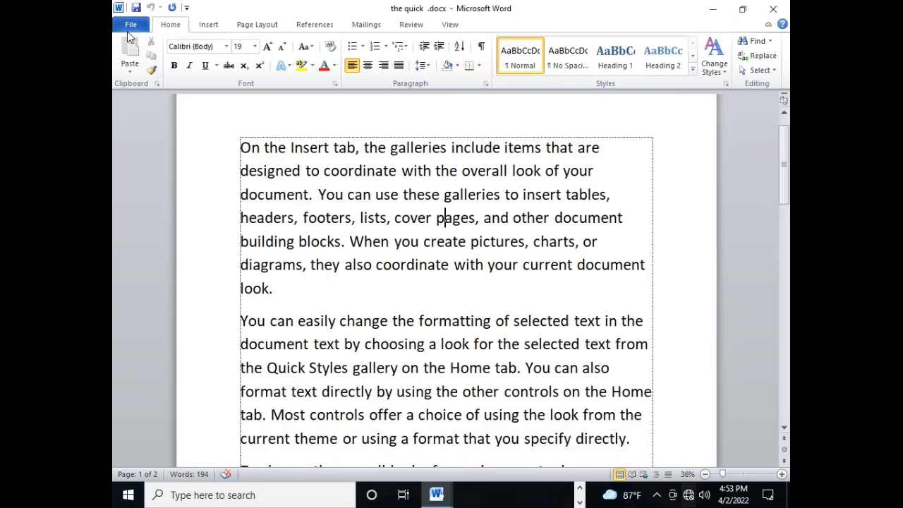
Step: Exit Word without saving the changes to Document6
click(132, 28)
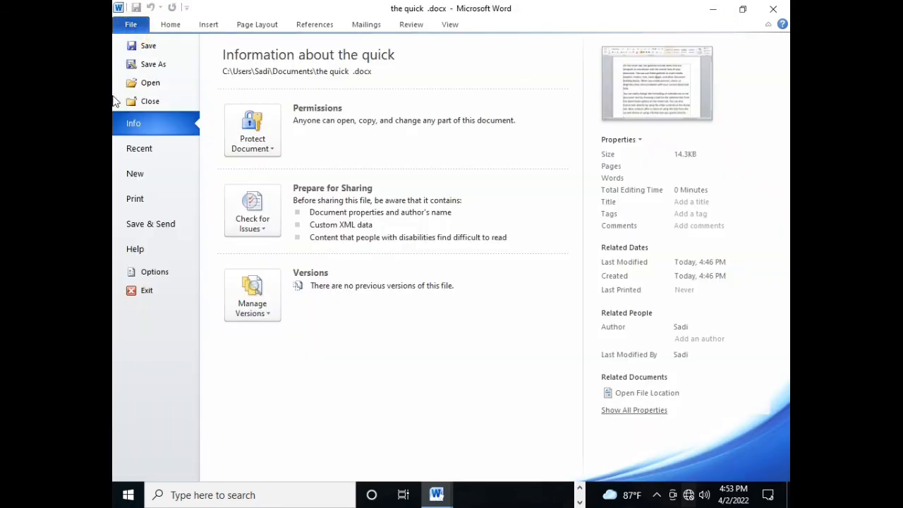
click(152, 293)
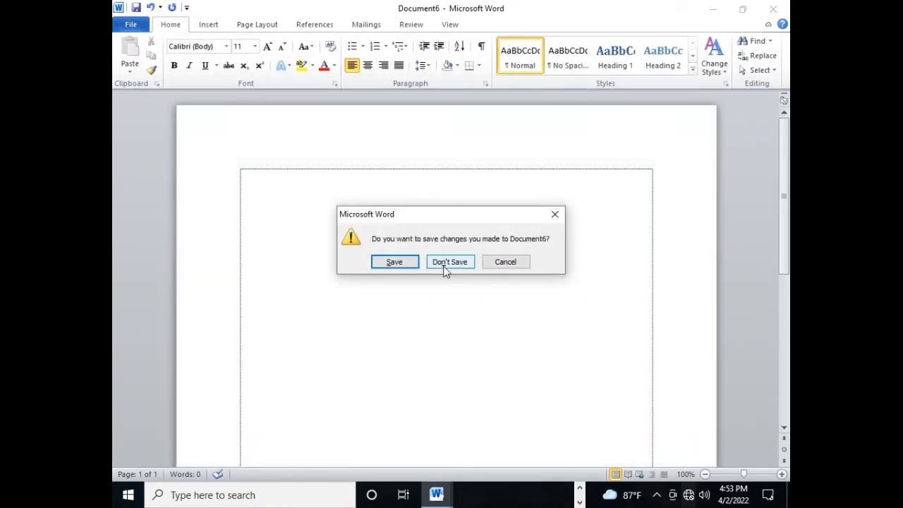
click(445, 272)
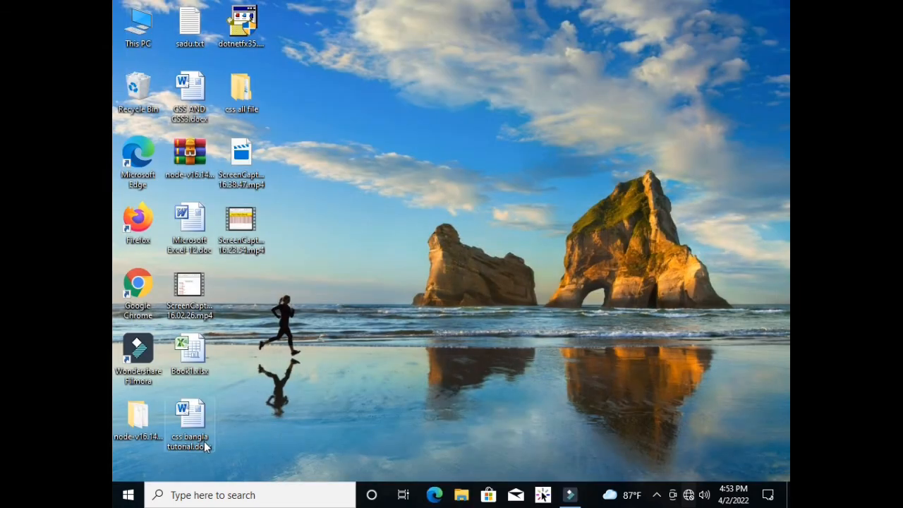
Step: Refresh the desktop and open the document "Microsoft Excel-12.doc" from it
right_click(435, 106)
click(455, 145)
double_click(189, 229)
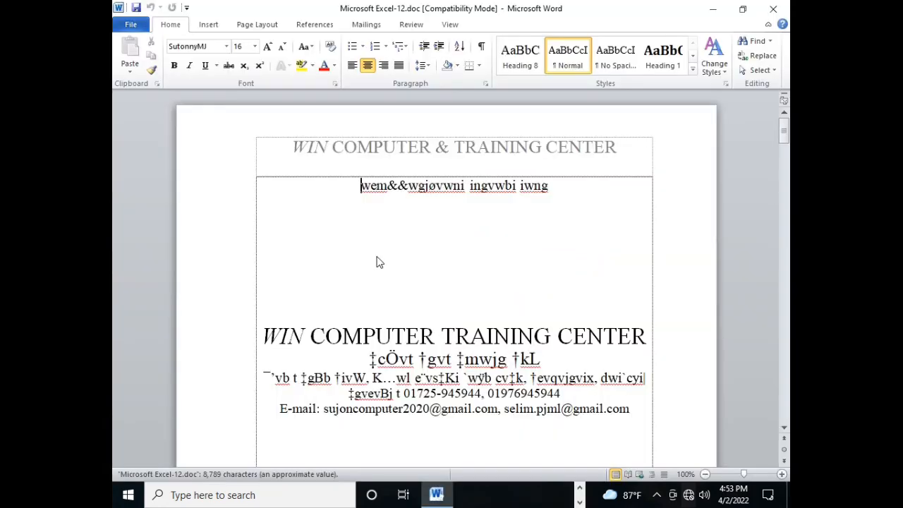
Step: Turn off bold and italic on the empty line above the large "WIN COMPUTER TRAINING CENTER" title
click(375, 257)
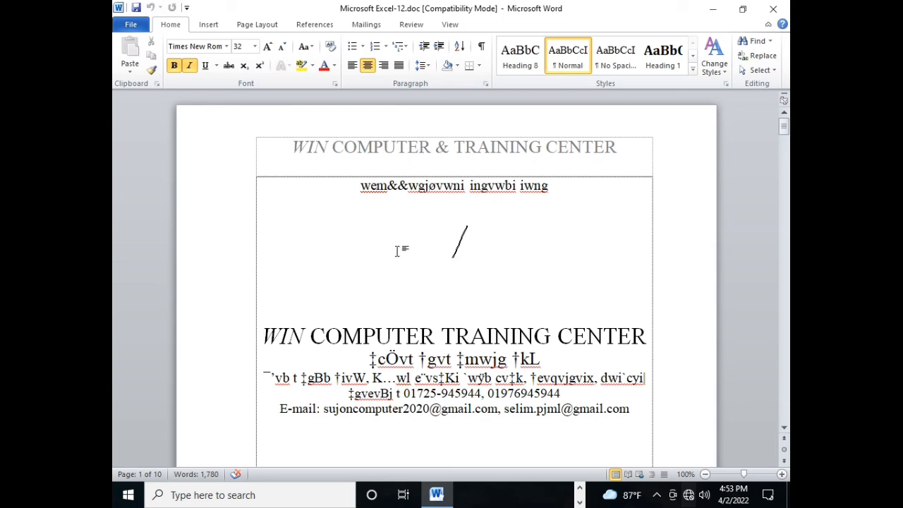
click(185, 70)
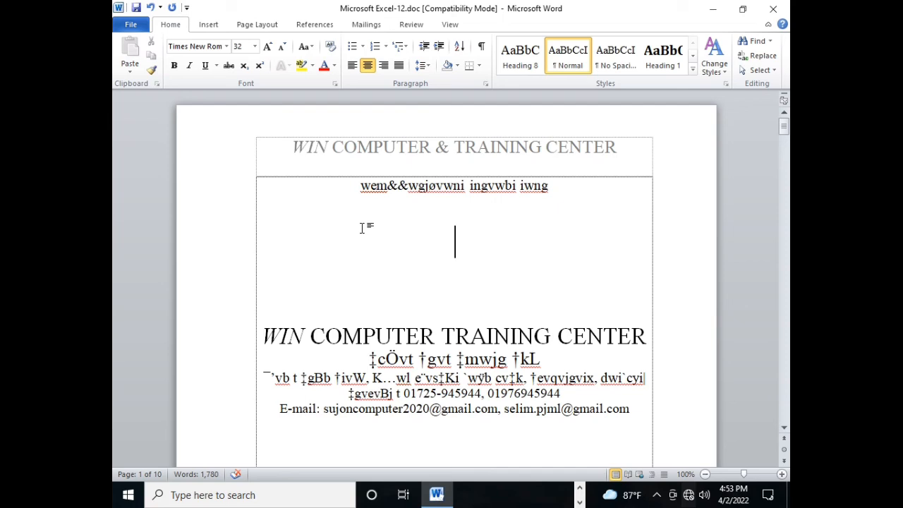
click(468, 244)
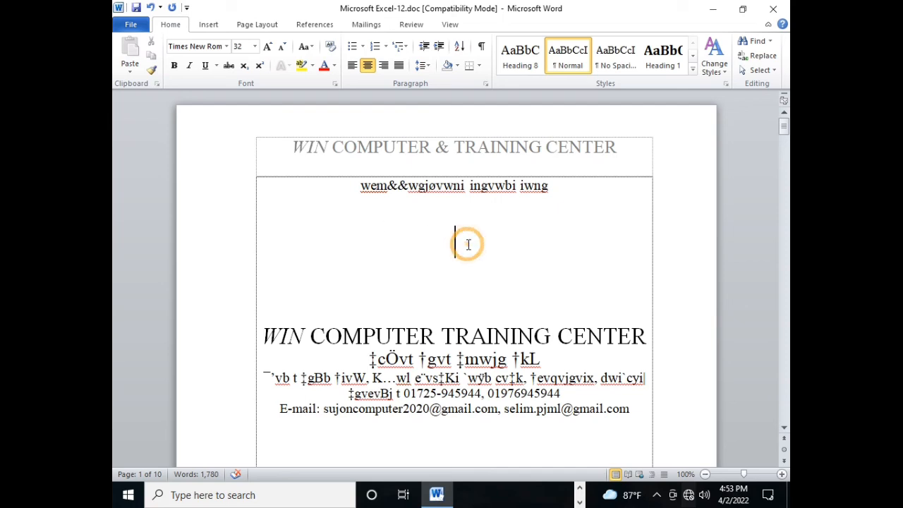